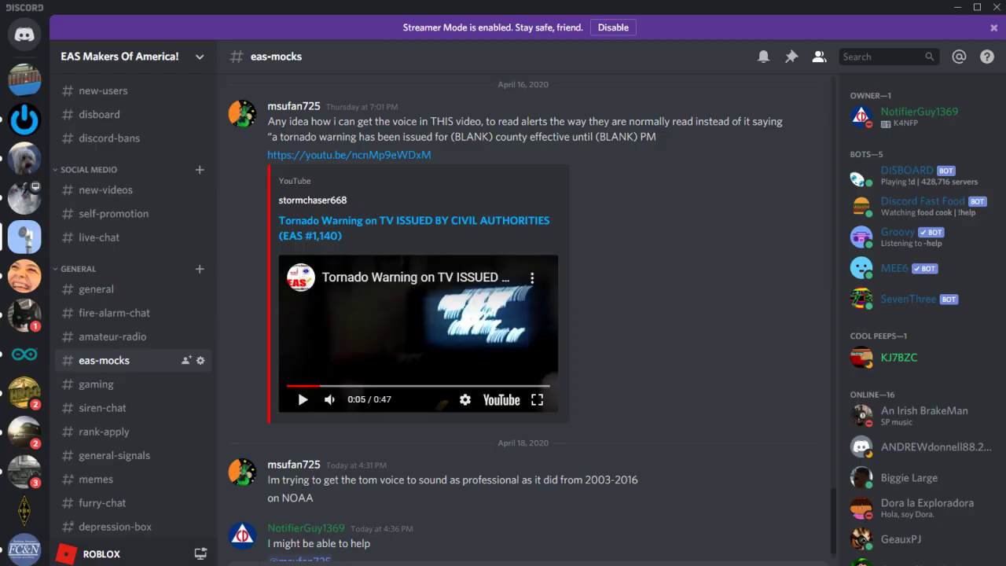
Step: Review the eas-mocks message about making the Tom voice sound as professional as on NOAA, and minimize Discord
{"action": "left_click_drag", "start_coordinate": [269, 459], "coordinate": [267, 440]}
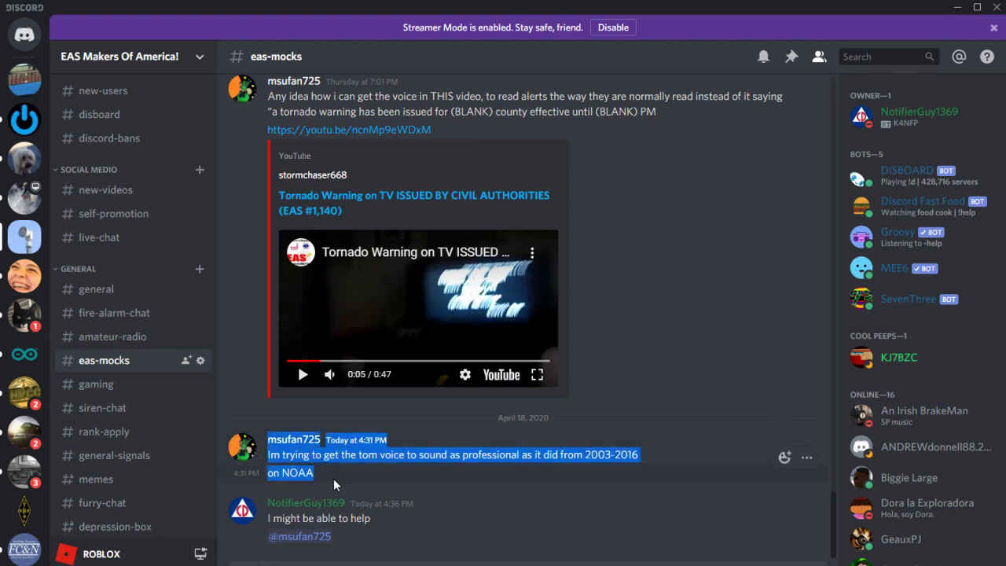
{"action": "left_click_drag", "start_coordinate": [333, 478], "coordinate": [290, 444]}
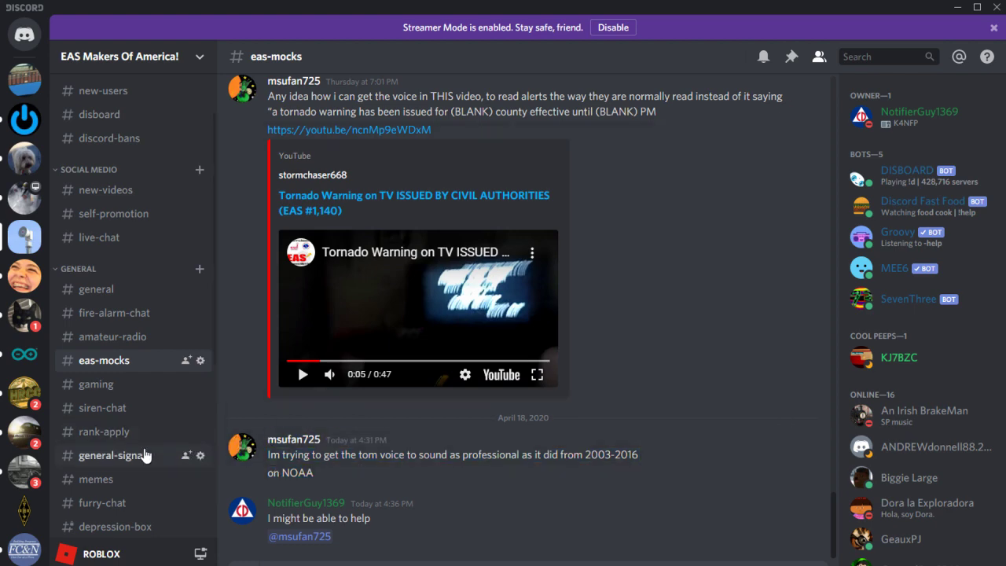
{"action": "scroll", "coordinate": [700, 350], "scroll_direction": "up", "scroll_amount": 4}
{"action": "scroll", "coordinate": [700, 350], "scroll_direction": "down", "scroll_amount": 4}
{"action": "left_click", "coordinate": [954, 7]}
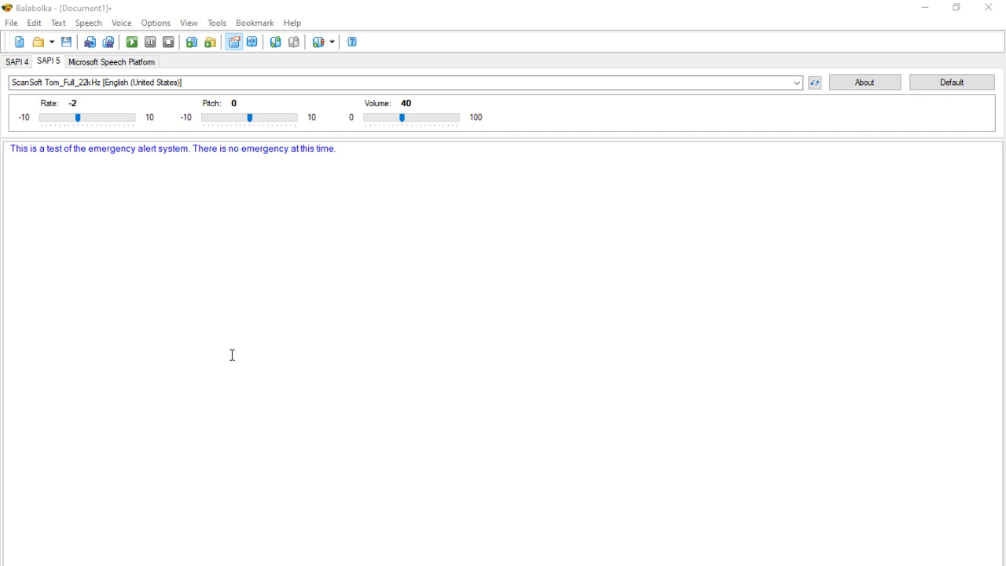
Step: Bring up the Balabolka download page in Chrome to view it, and return to the Balabolka document
{"action": "left_click", "coordinate": [333, 179]}
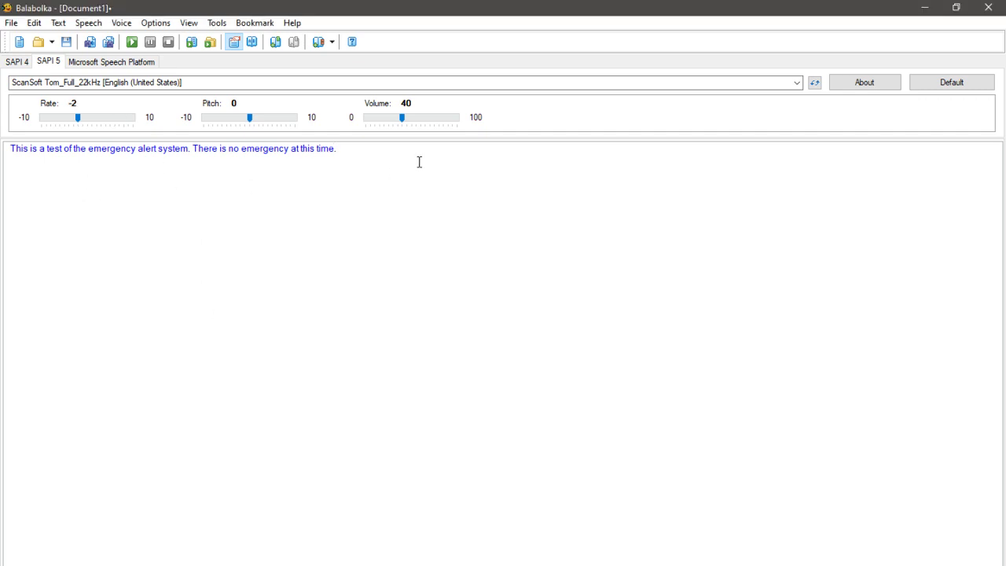
{"action": "left_click_drag", "start_coordinate": [337, 149], "coordinate": [494, 213]}
{"action": "left_click", "coordinate": [17, 189]}
{"action": "left_click", "coordinate": [228, 542]}
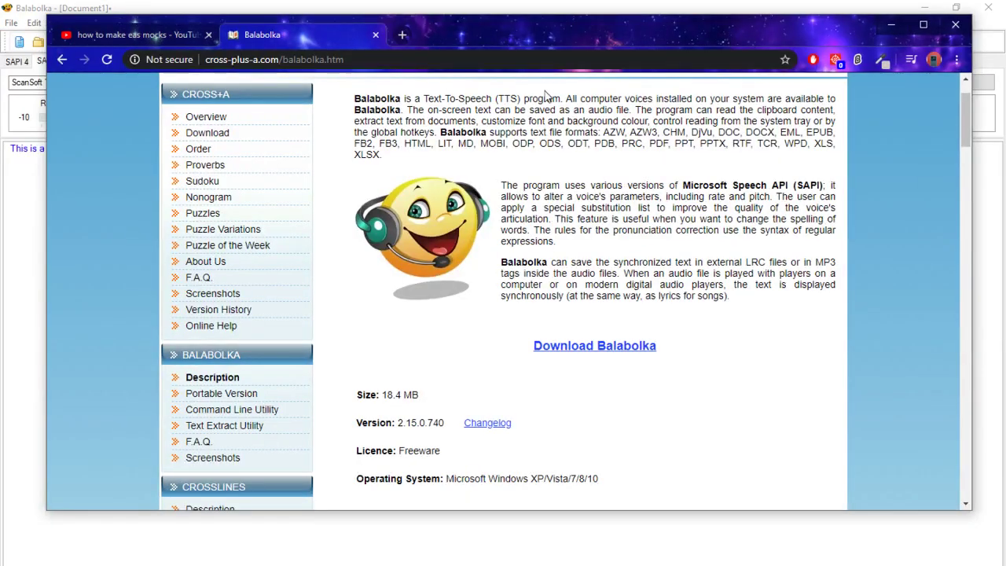
{"action": "left_click", "coordinate": [879, 35]}
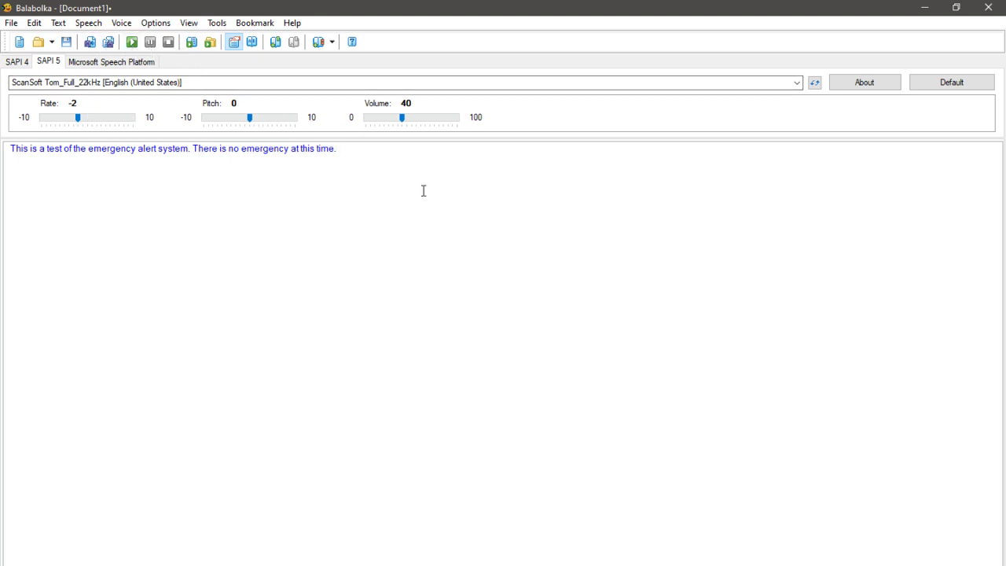
Step: Examine the file formats offered for saving the speech as audio, and leave without saving
{"action": "left_click", "coordinate": [67, 43]}
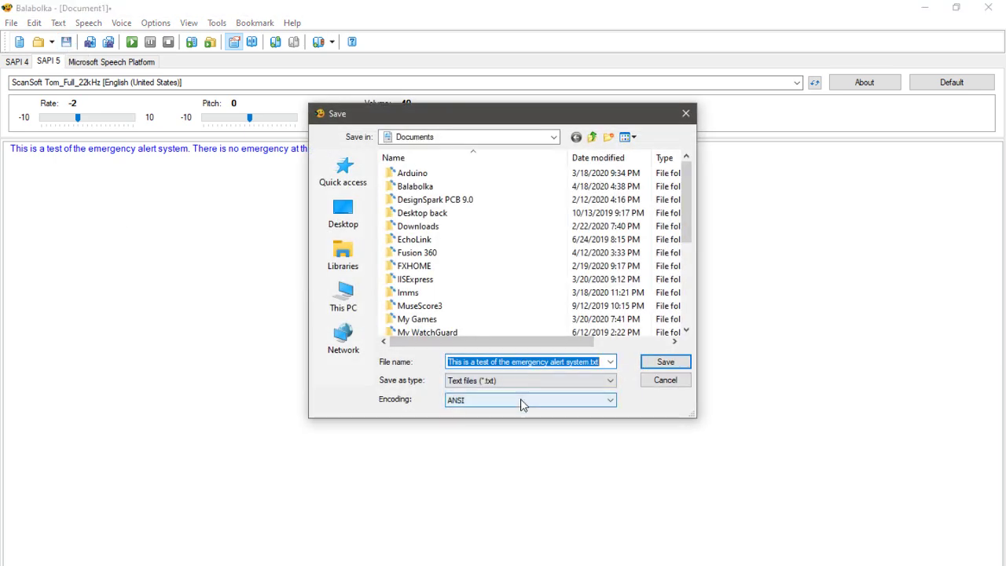
{"action": "left_click", "coordinate": [666, 382]}
{"action": "left_click", "coordinate": [11, 22]}
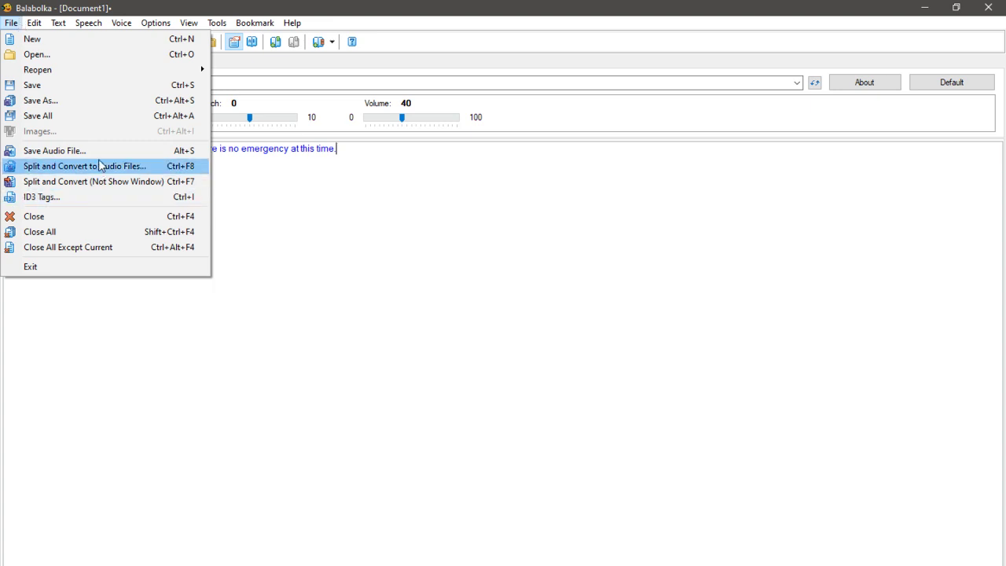
{"action": "left_click", "coordinate": [96, 151]}
{"action": "left_click", "coordinate": [651, 531]}
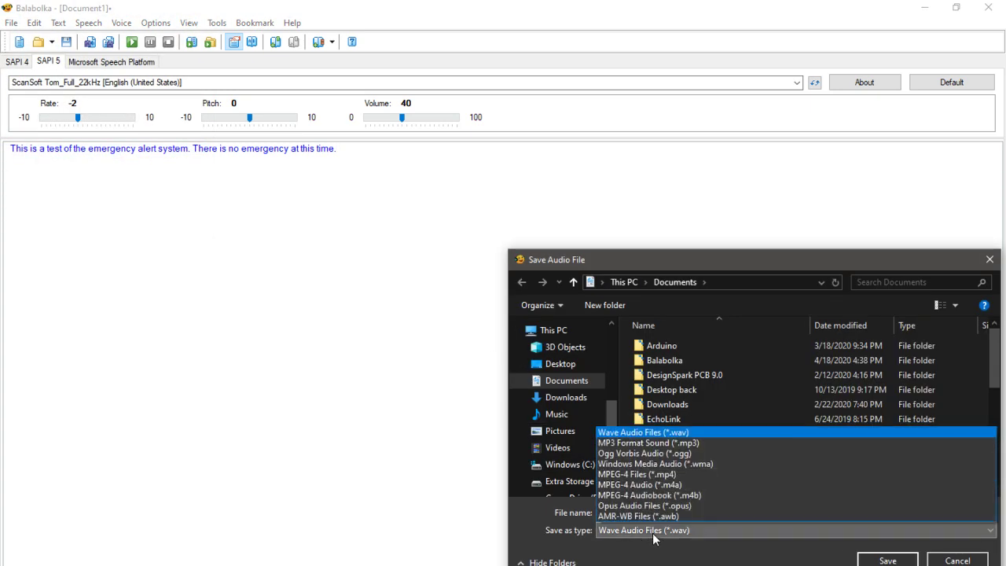
{"action": "left_click", "coordinate": [632, 530]}
{"action": "left_click", "coordinate": [957, 559]}
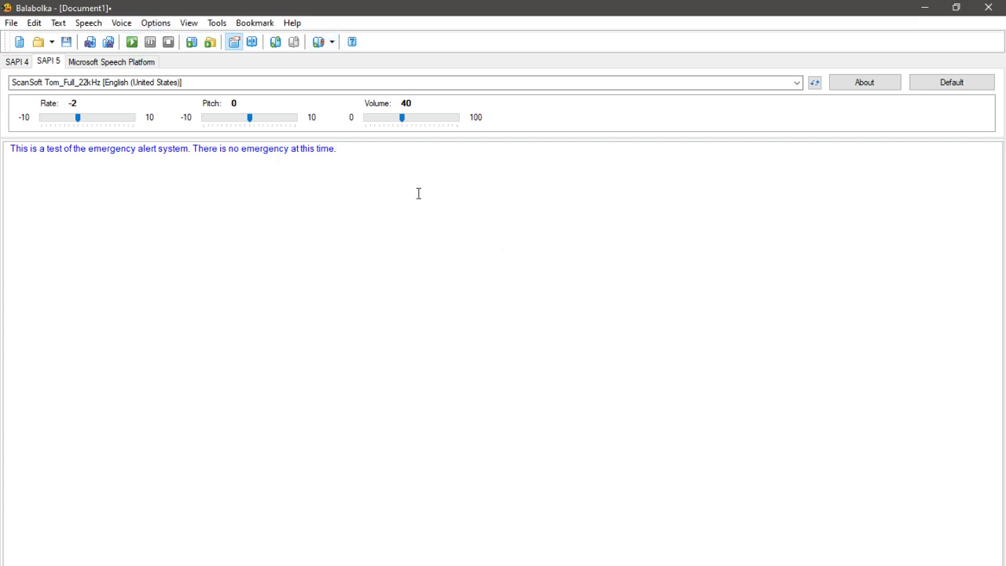
Step: Play the emergency alert system test sentence aloud with the ScanSoft Tom voice
{"action": "left_click_drag", "start_coordinate": [338, 148], "coordinate": [2, 139]}
{"action": "left_click", "coordinate": [327, 178]}
{"action": "left_click_drag", "start_coordinate": [417, 154], "coordinate": [2, 132]}
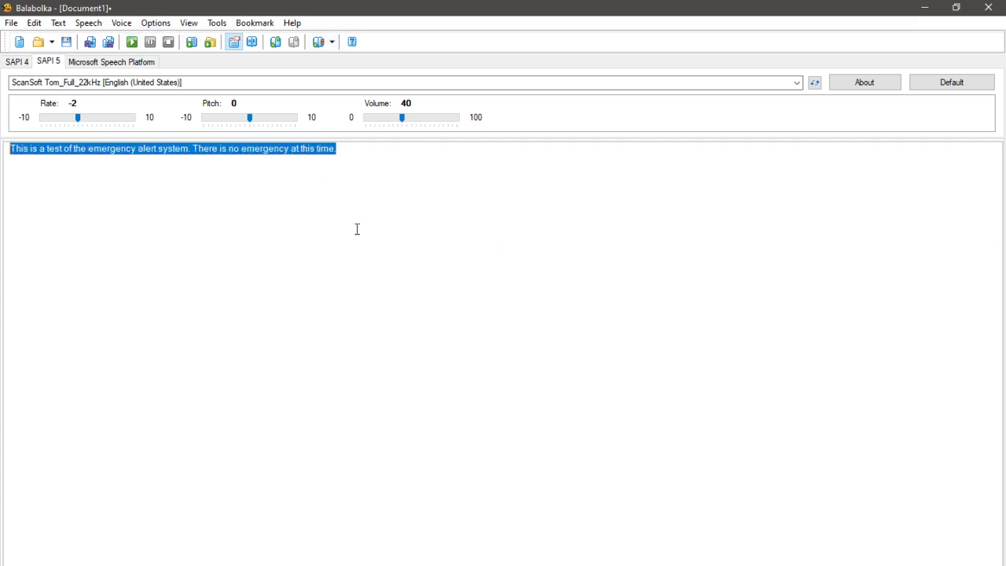
{"action": "left_click", "coordinate": [356, 229]}
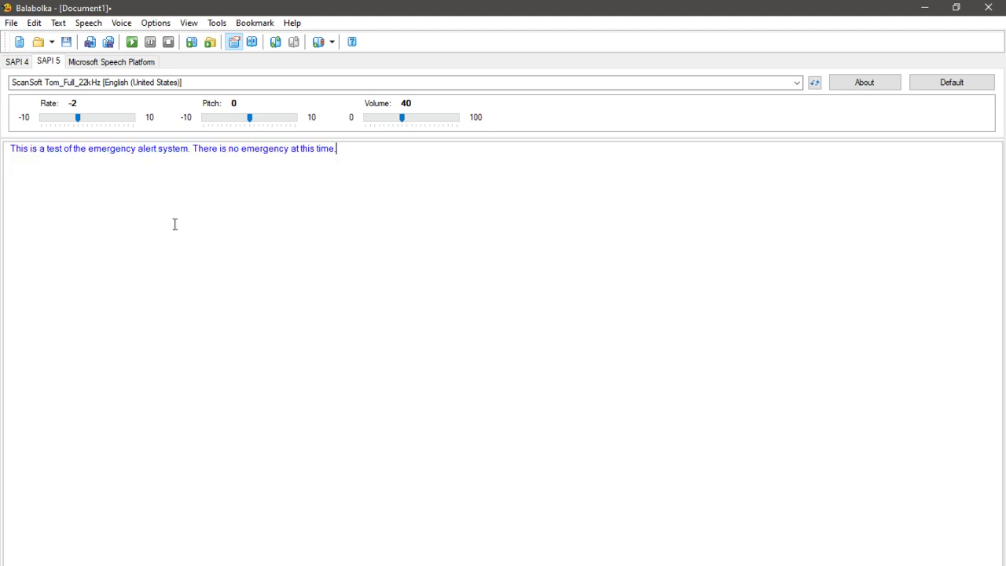
{"action": "left_click", "coordinate": [132, 43]}
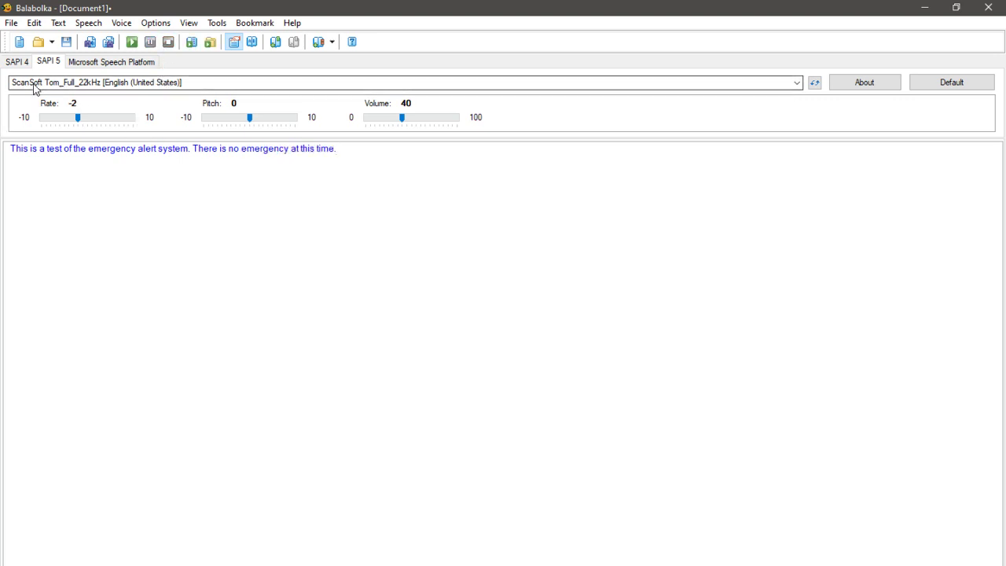
{"action": "right_click", "coordinate": [31, 564]}
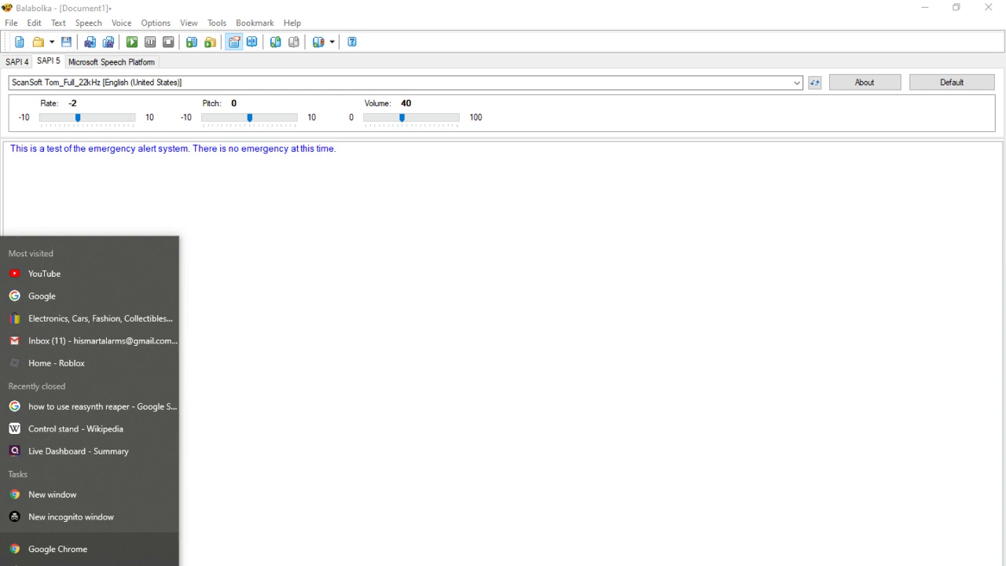
{"action": "left_click", "coordinate": [31, 564]}
{"action": "left_click", "coordinate": [32, 564]}
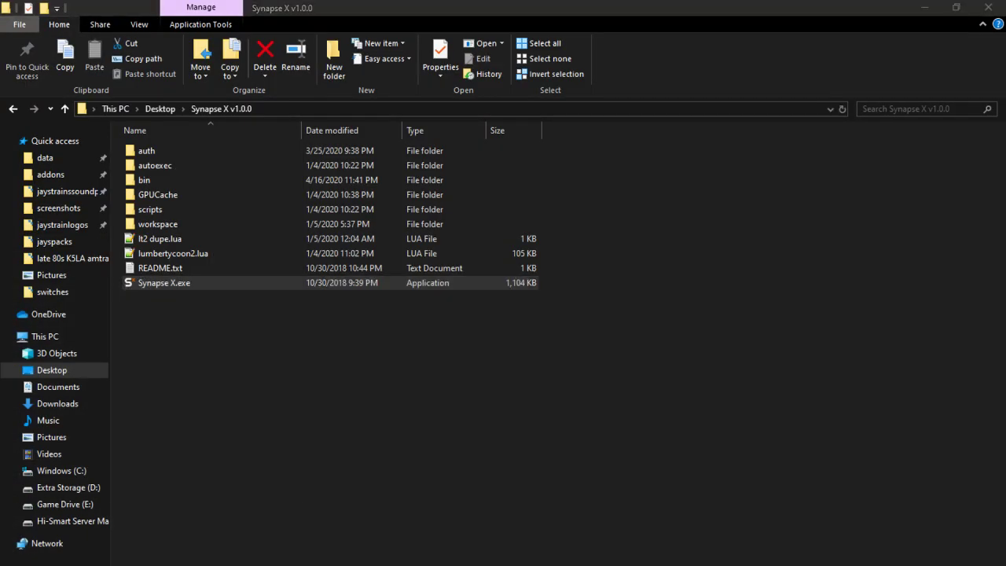
{"action": "left_click", "coordinate": [988, 6]}
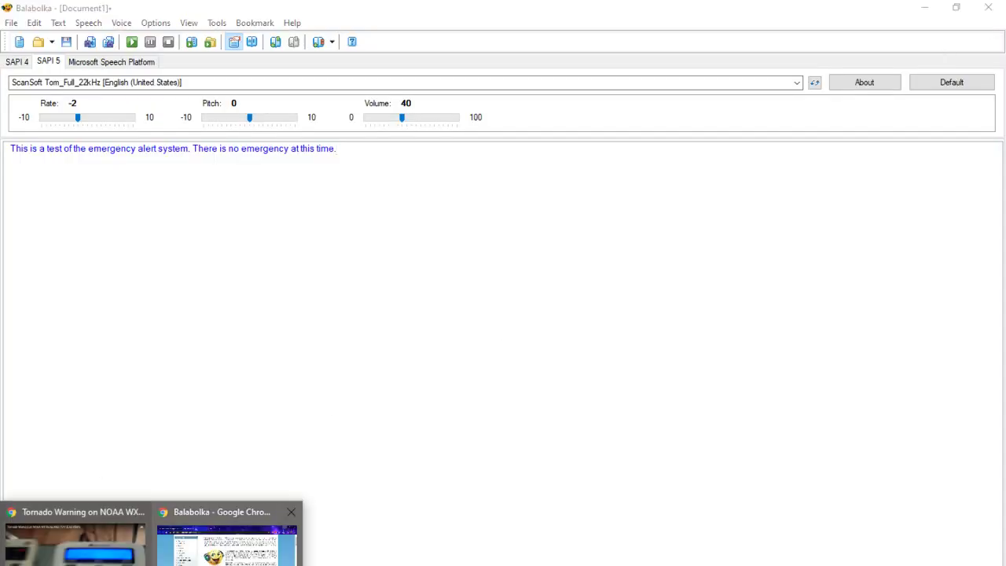
Step: Search the web for "scansoft tom" in a new Chrome tab
{"action": "left_click", "coordinate": [226, 542]}
{"action": "left_click", "coordinate": [402, 34]}
{"action": "type", "text": "eas"}
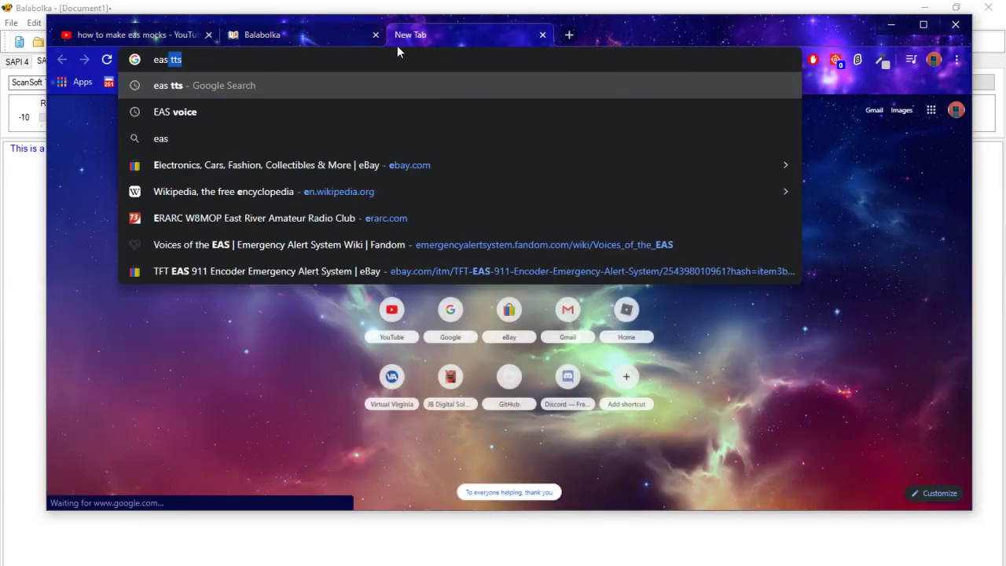
{"action": "key", "text": "BackSpace"}
{"action": "key", "text": "BackSpace"}
{"action": "key", "text": "BackSpace"}
{"action": "type", "text": "eas s"}
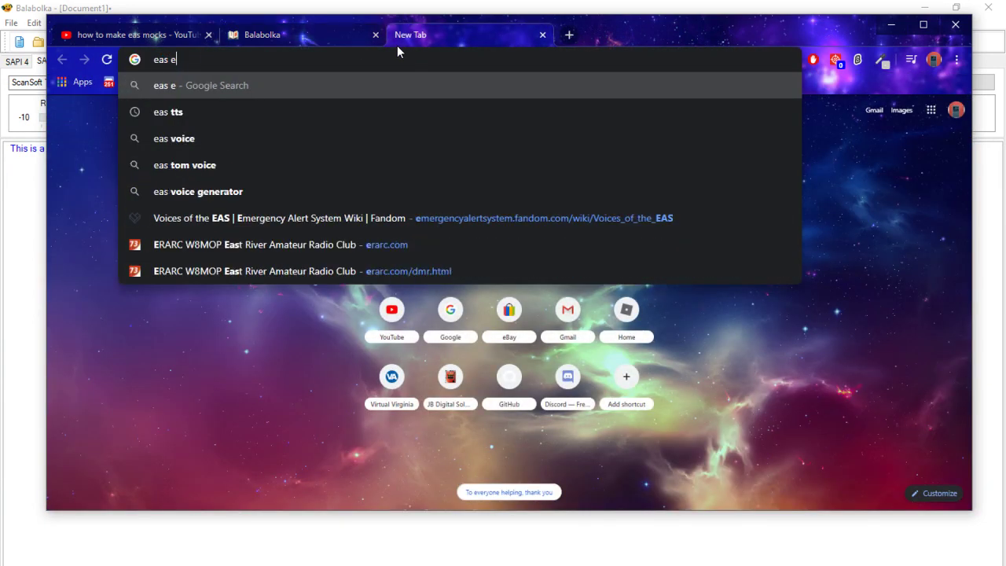
{"action": "key", "text": "BackSpace"}
{"action": "key", "text": "BackSpace"}
{"action": "key", "text": "BackSpace"}
{"action": "key", "text": "BackSpace"}
{"action": "key", "text": "BackSpace"}
{"action": "type", "text": "sca"}
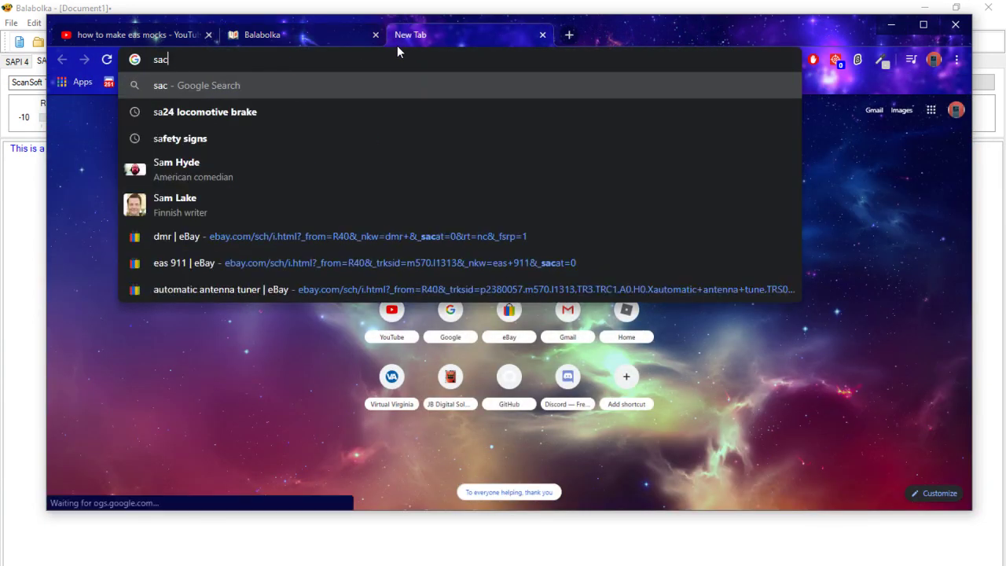
{"action": "key", "text": "BackSpace"}
{"action": "type", "text": "ansoft tom"}
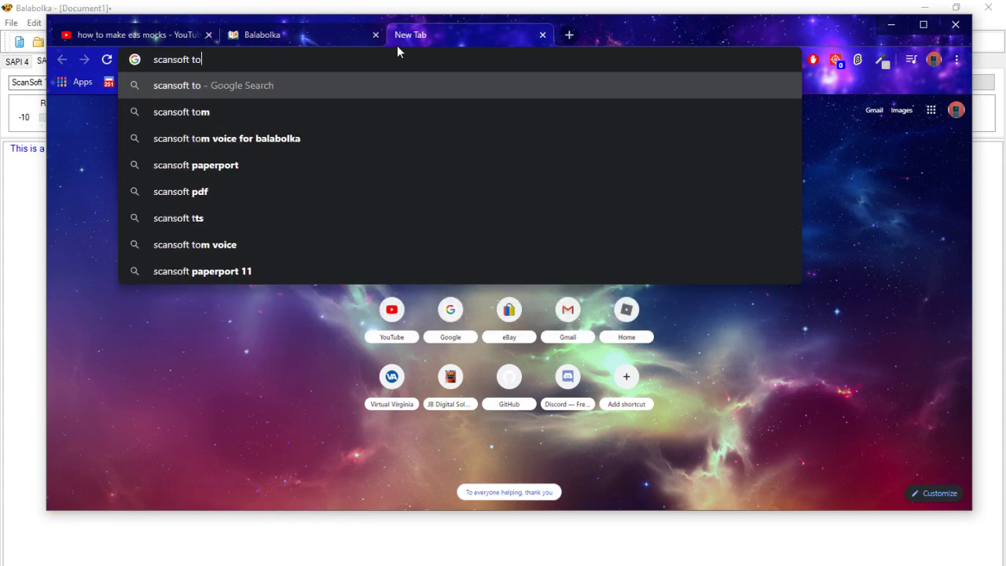
{"action": "key", "text": "Return"}
{"action": "left_click", "coordinate": [302, 228]}
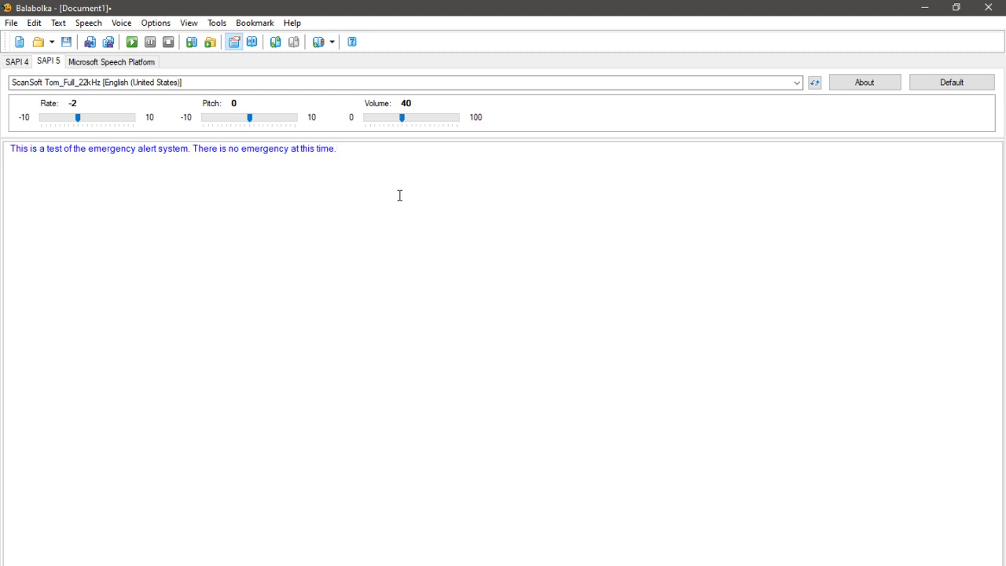
Step: Switch to Audacity, look over its available effects, and minimize it to return to Balabolka
{"action": "key", "text": "alt+Tab"}
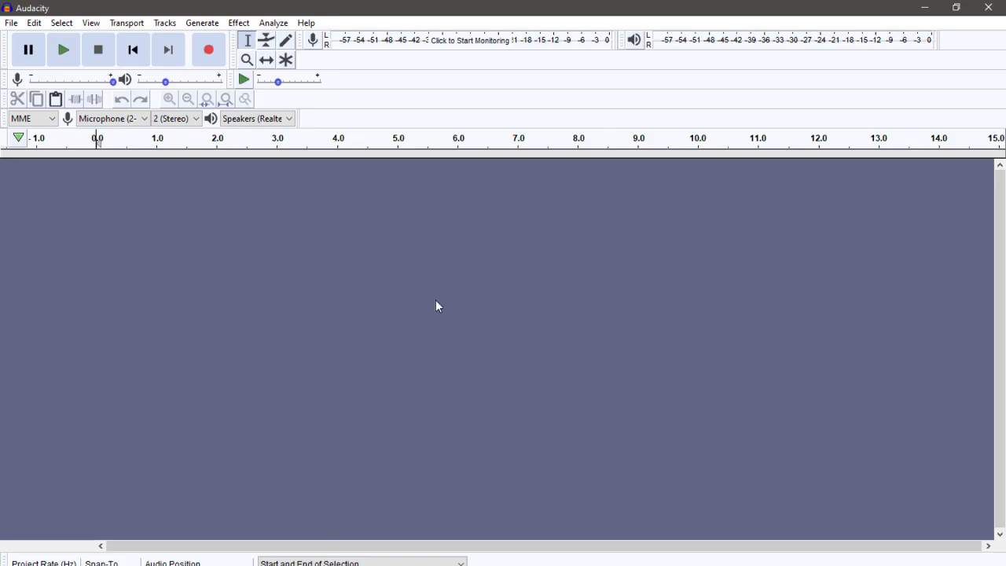
{"action": "left_click", "coordinate": [243, 24]}
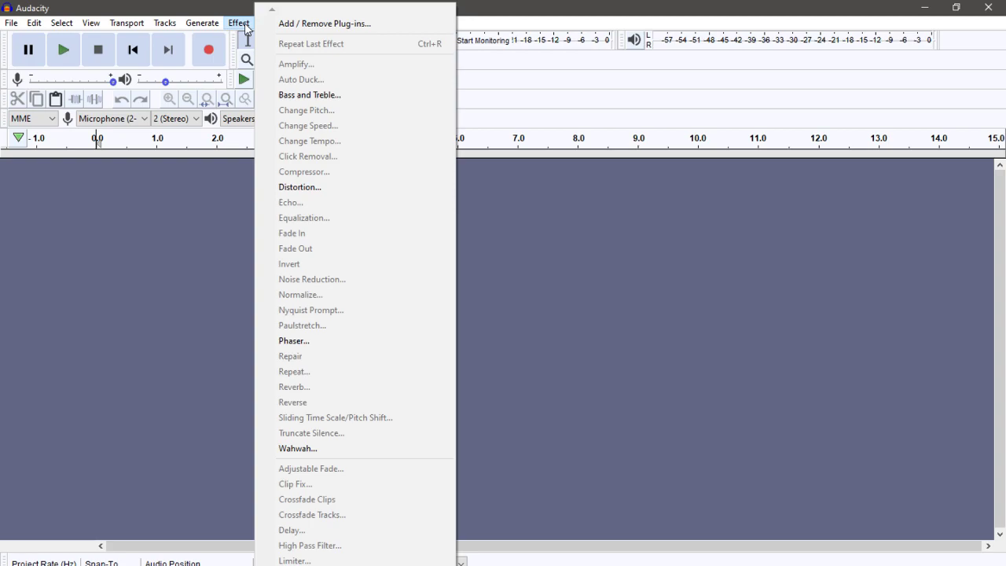
{"action": "left_click", "coordinate": [918, 9]}
{"action": "left_click", "coordinate": [924, 7]}
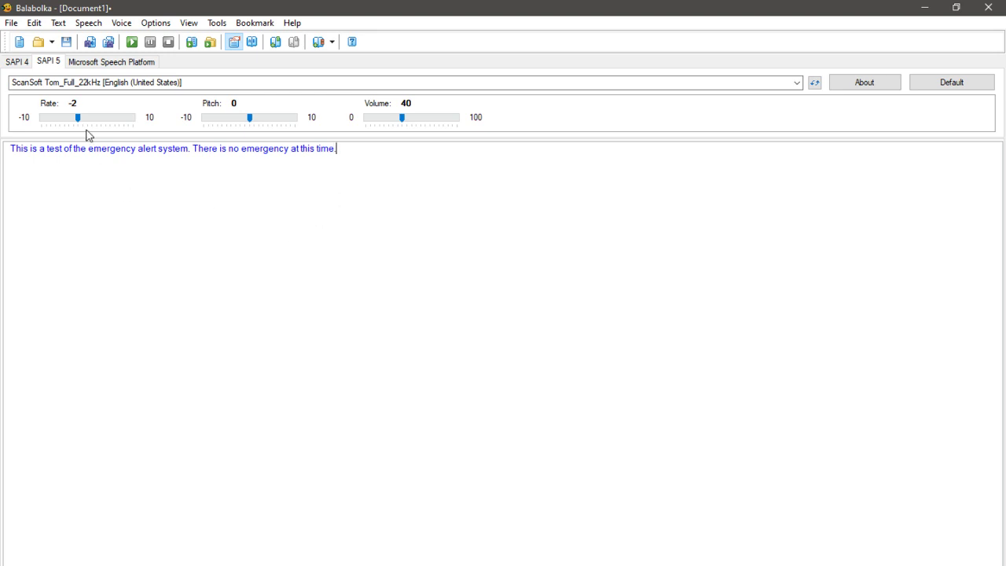
{"action": "left_click", "coordinate": [11, 22]}
{"action": "left_click", "coordinate": [103, 100]}
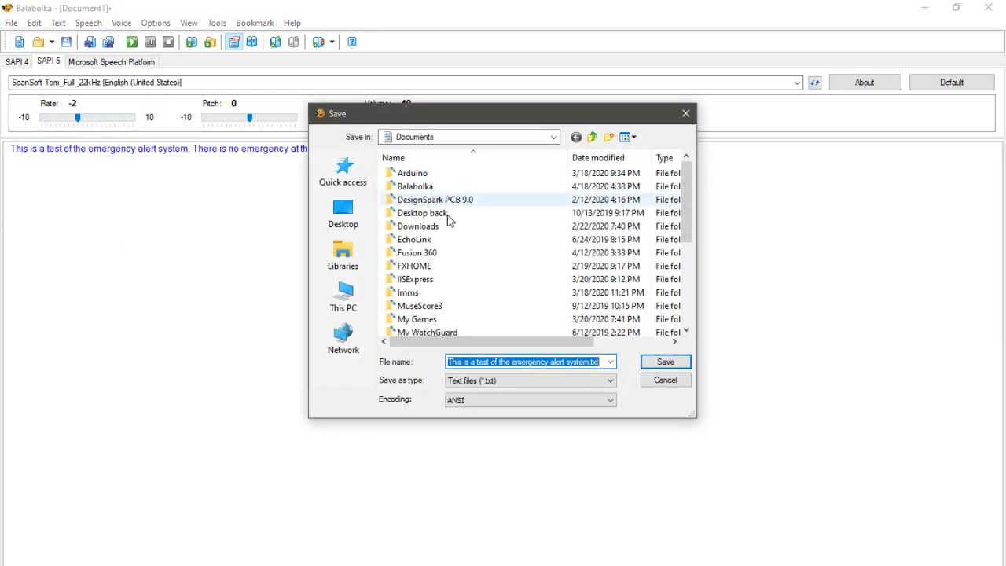
{"action": "left_click", "coordinate": [671, 382]}
Step: Save the spoken text as a Wave audio file named TestNWS in the Documents folder
{"action": "left_click", "coordinate": [11, 22]}
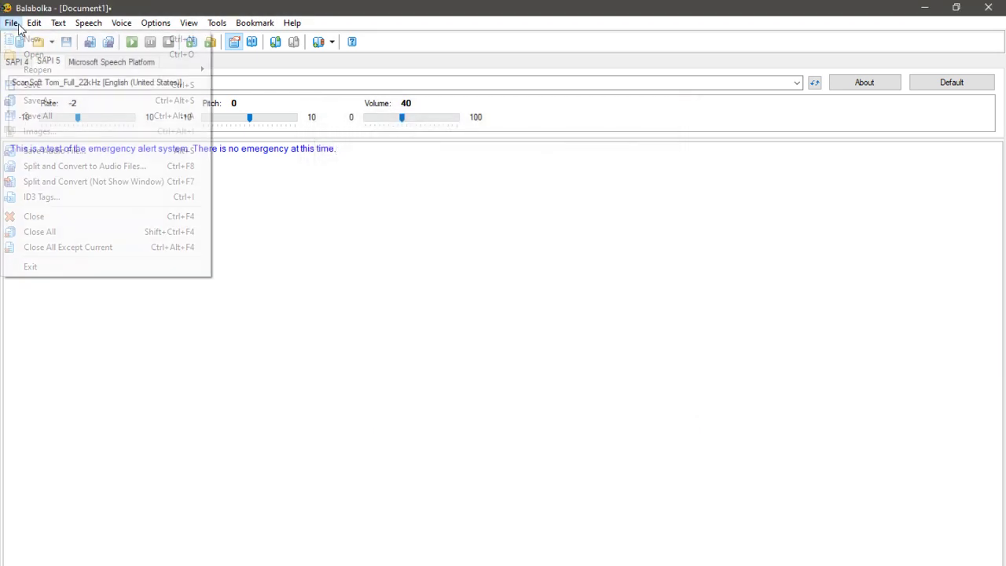
{"action": "left_click", "coordinate": [110, 153]}
{"action": "scroll", "coordinate": [746, 408], "scroll_direction": "down", "scroll_amount": 5}
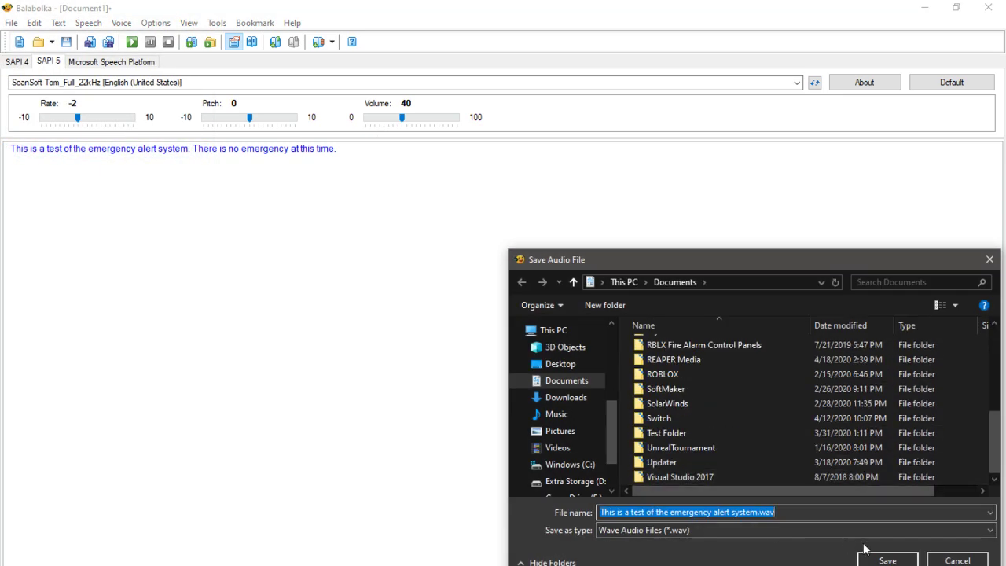
{"action": "left_click", "coordinate": [835, 512]}
{"action": "key", "text": "ctrl+a"}
{"action": "type", "text": "Tes"}
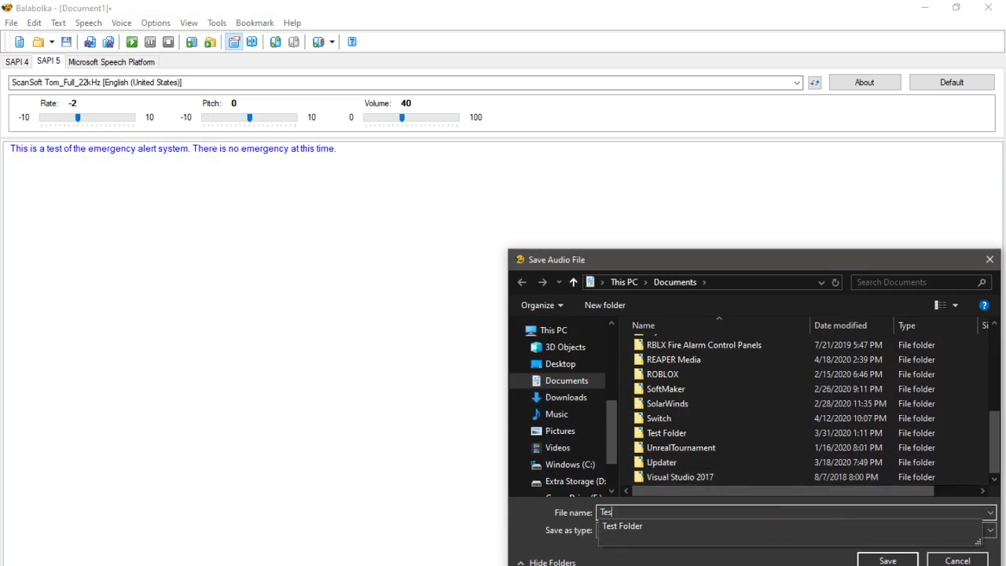
{"action": "type", "text": "tMNW"}
{"action": "key", "text": "BackSpace"}
{"action": "type", "text": "NWS"}
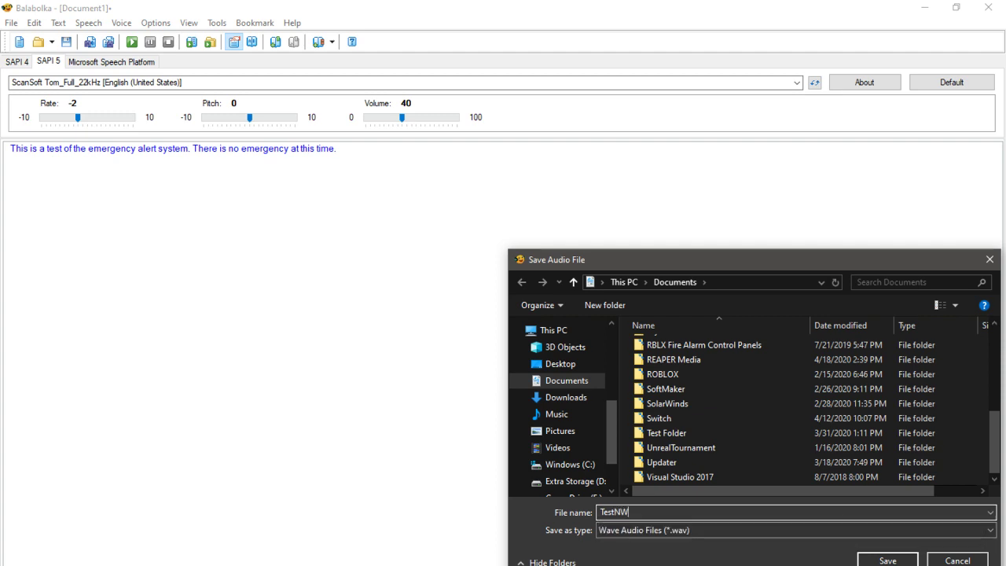
{"action": "key", "text": "Return"}
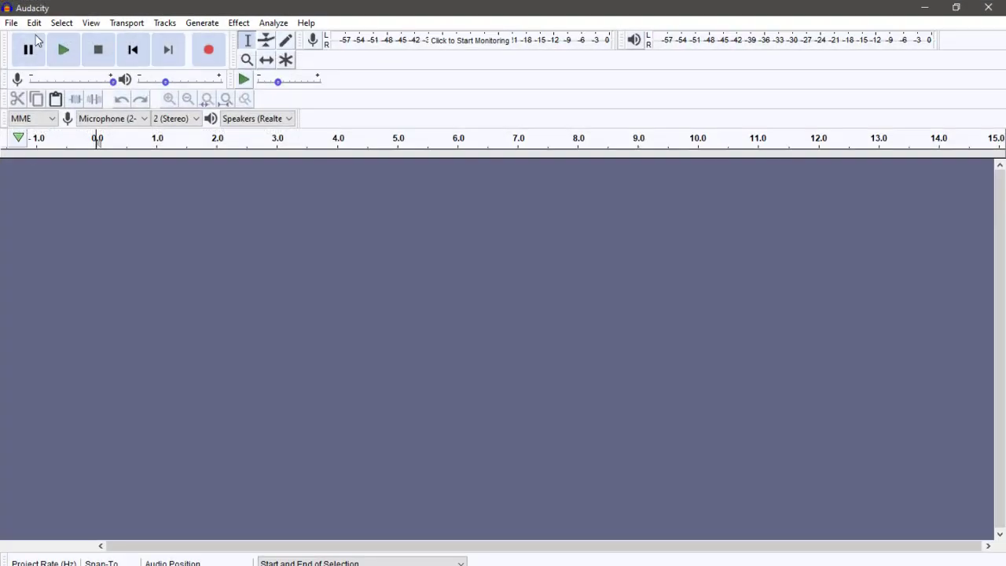
Step: Start an audio import and browse from the Desktop to the Documents folder
{"action": "left_click", "coordinate": [11, 23]}
{"action": "mouse_move", "coordinate": [83, 162]}
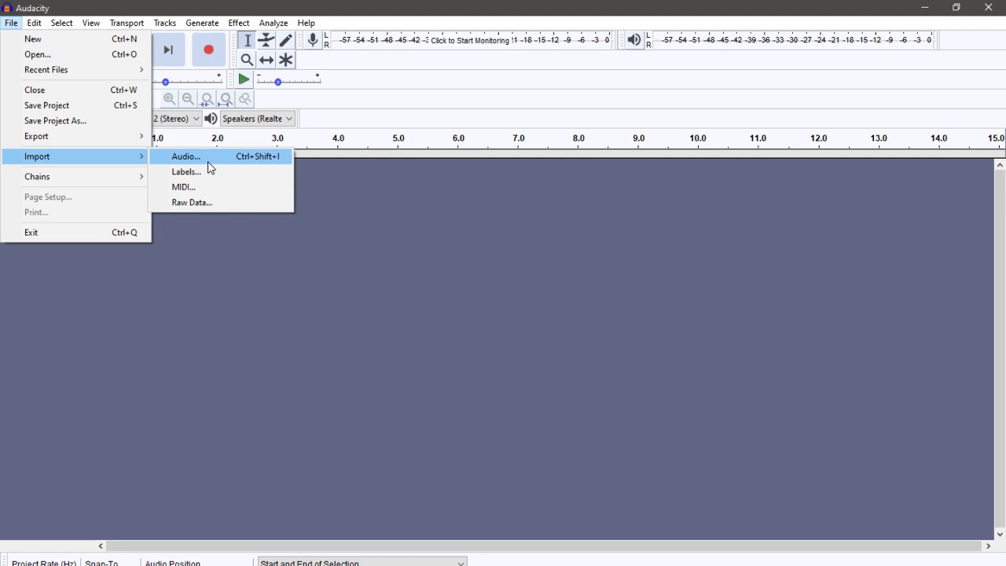
{"action": "left_click", "coordinate": [208, 163]}
{"action": "scroll", "coordinate": [87, 231], "scroll_direction": "down", "scroll_amount": 1}
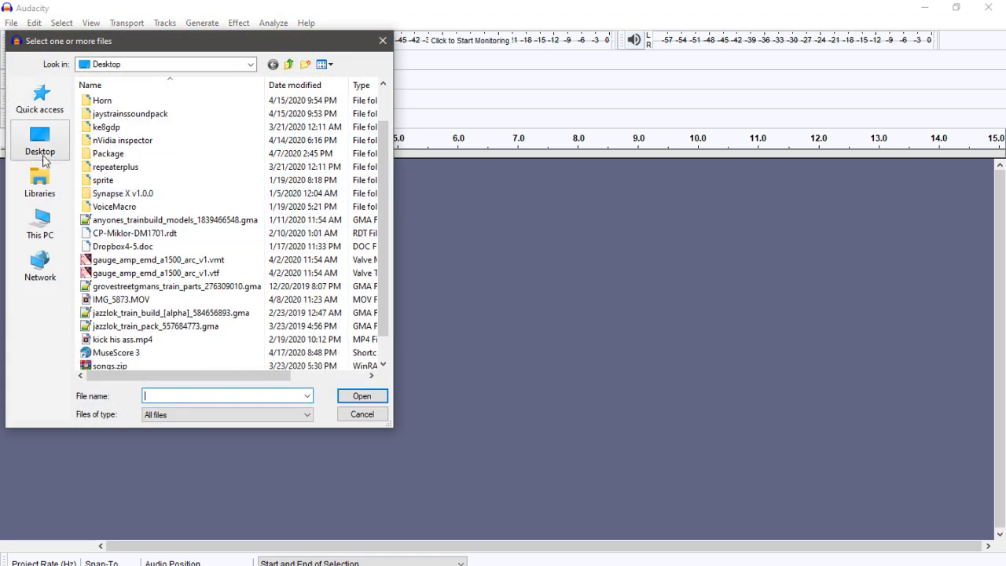
{"action": "left_click", "coordinate": [44, 158]}
{"action": "scroll", "coordinate": [212, 153], "scroll_direction": "down", "scroll_amount": 5}
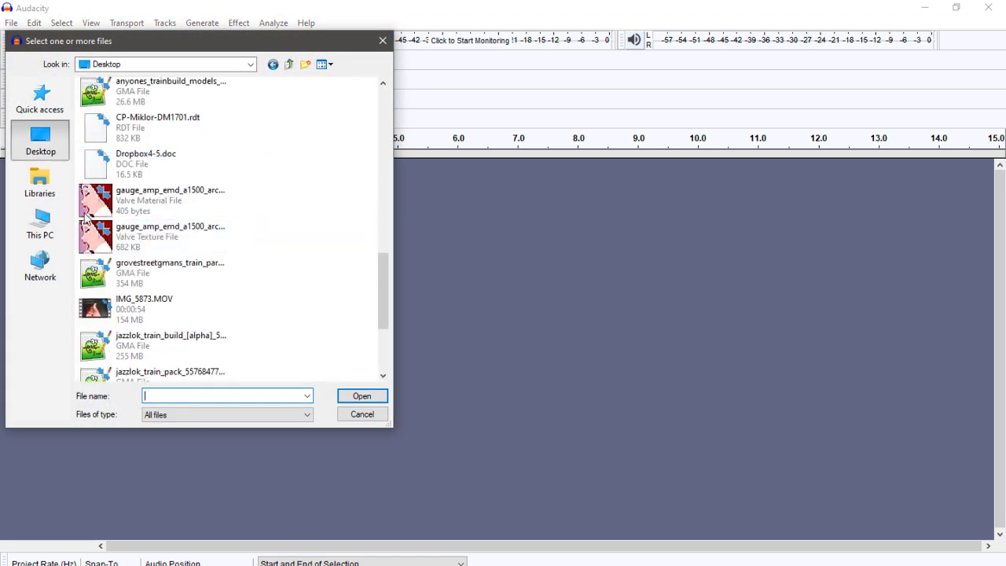
{"action": "scroll", "coordinate": [176, 191], "scroll_direction": "up", "scroll_amount": 3}
{"action": "scroll", "coordinate": [179, 271], "scroll_direction": "down", "scroll_amount": 5}
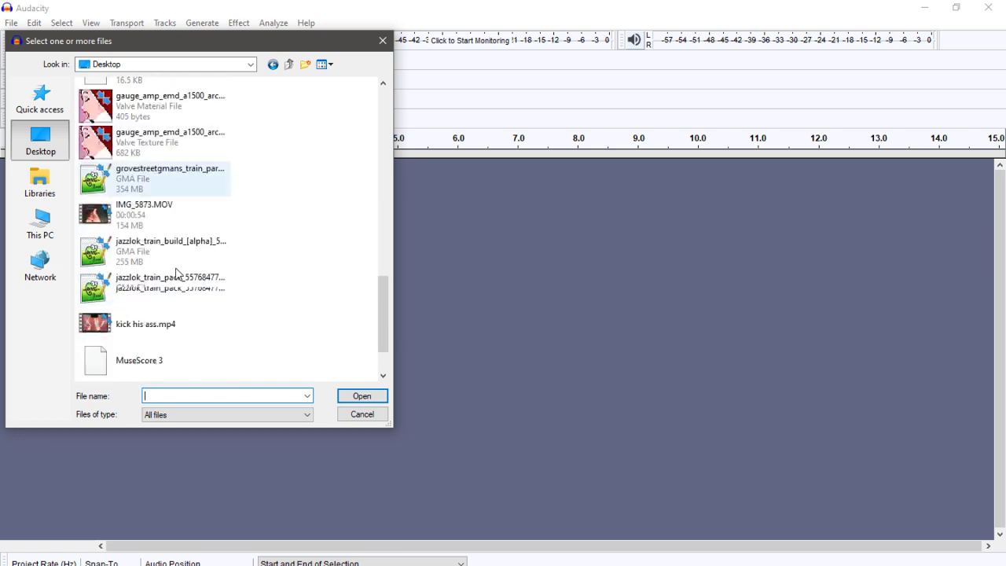
{"action": "scroll", "coordinate": [176, 274], "scroll_direction": "down", "scroll_amount": 1}
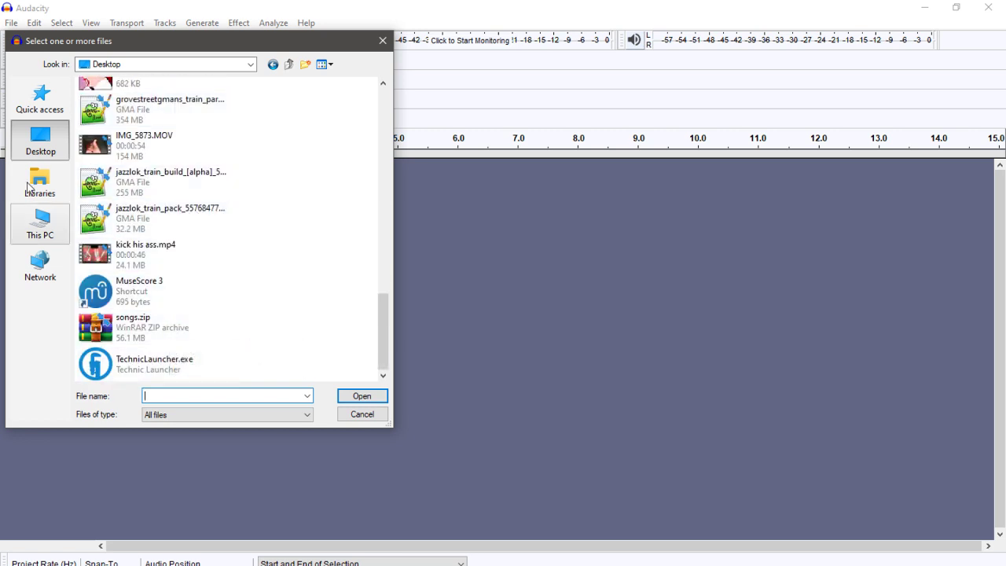
{"action": "left_click", "coordinate": [250, 68]}
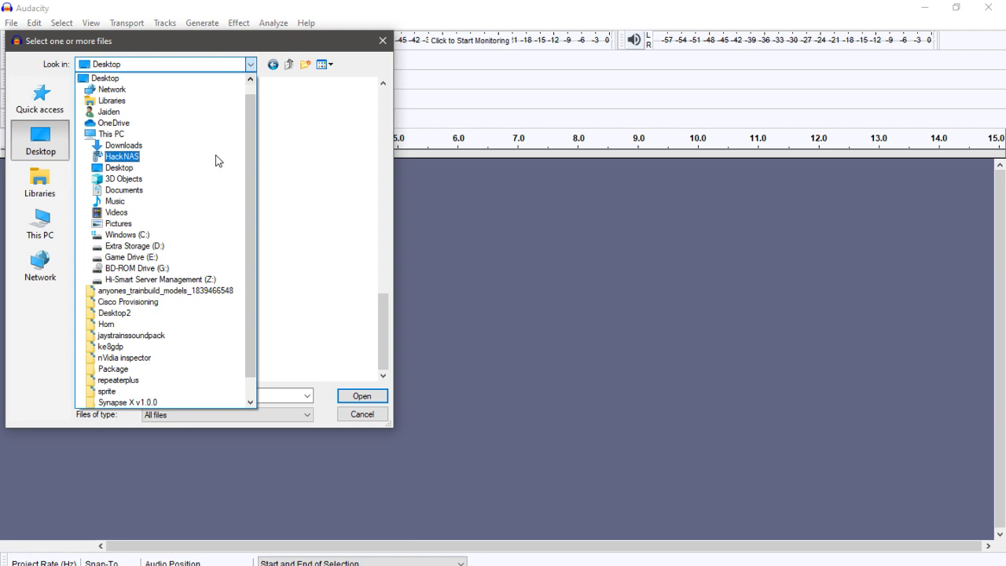
{"action": "left_click", "coordinate": [124, 189]}
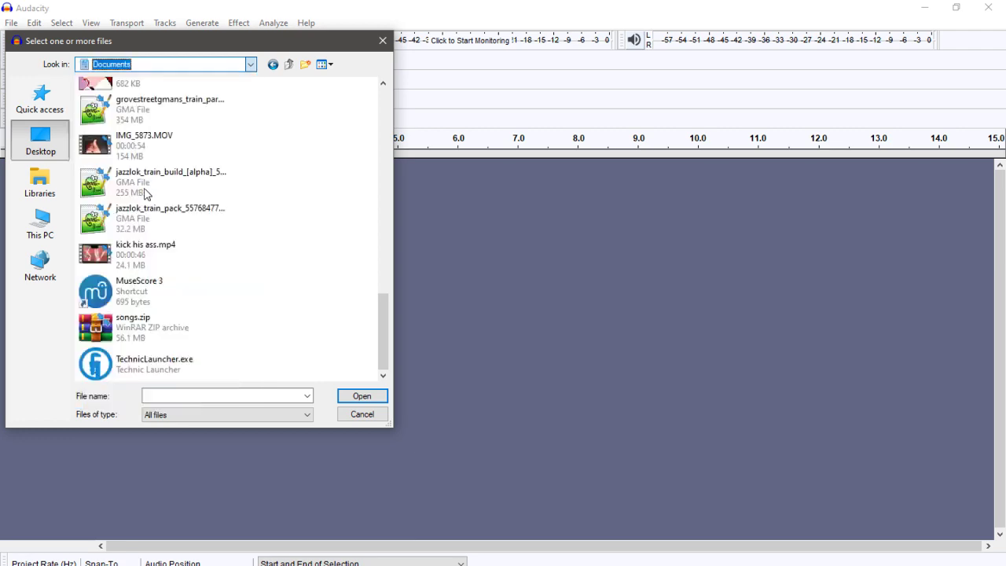
Step: Import TestNWS.wav, making a copy of the file before editing
{"action": "scroll", "coordinate": [188, 236], "scroll_direction": "down", "scroll_amount": 2}
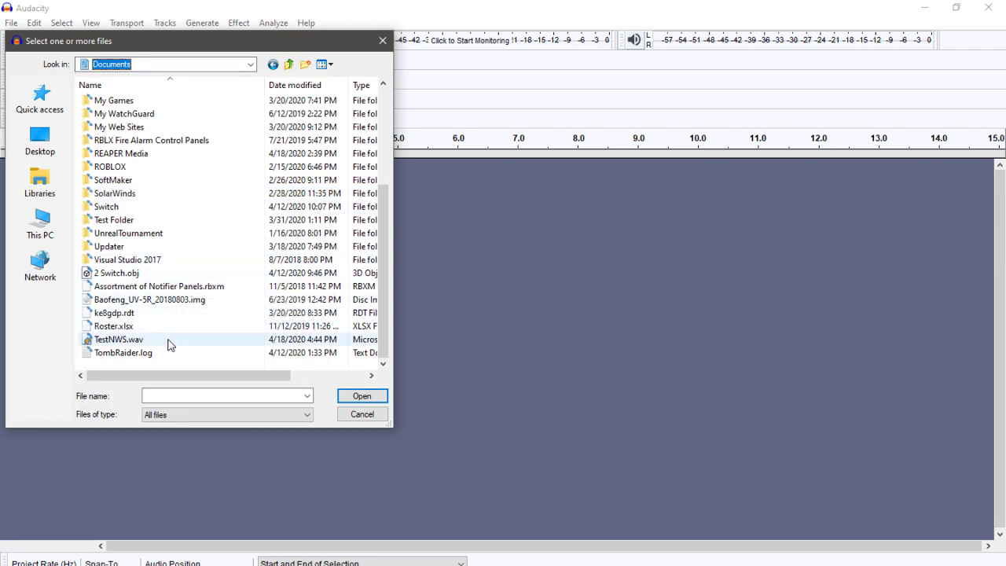
{"action": "left_click", "coordinate": [117, 338]}
{"action": "left_click", "coordinate": [369, 398]}
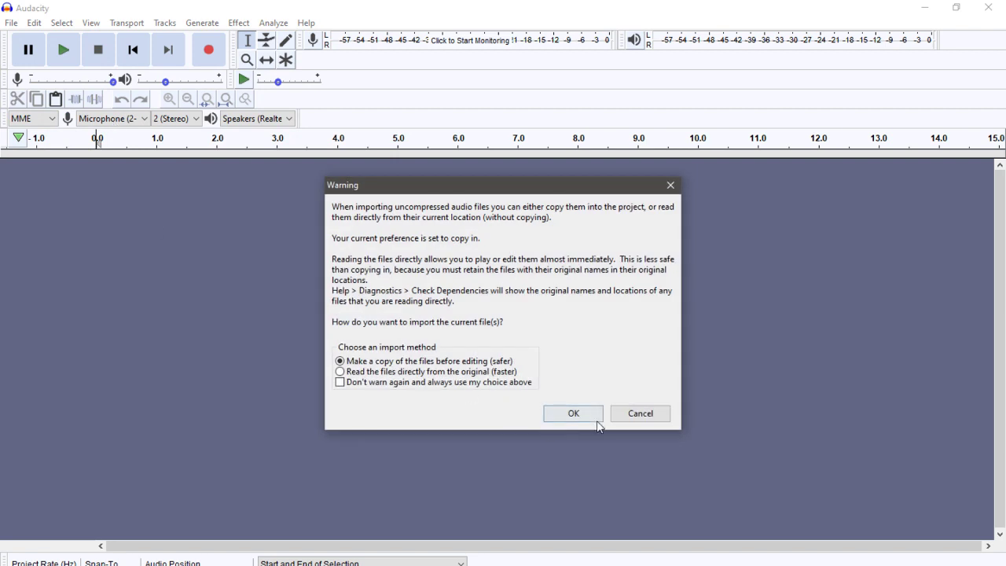
{"action": "left_click", "coordinate": [579, 415]}
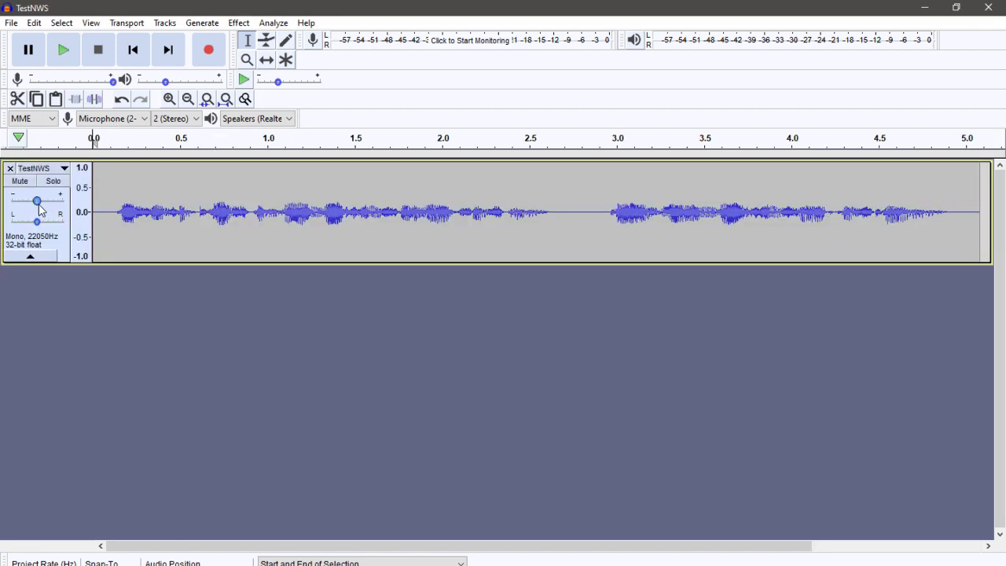
Step: Set the playback device to Speakers (2- US-2x2) and play the imported TestNWS track
{"action": "key", "text": "space"}
{"action": "key", "text": "space"}
{"action": "left_click", "coordinate": [256, 118]}
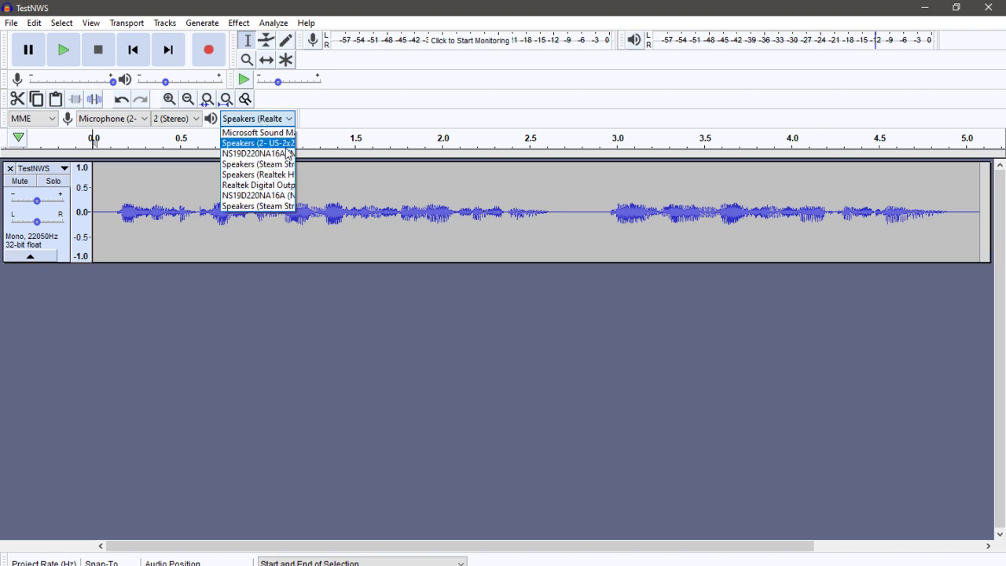
{"action": "left_click", "coordinate": [260, 143]}
{"action": "key", "text": "space"}
{"action": "key", "text": "space"}
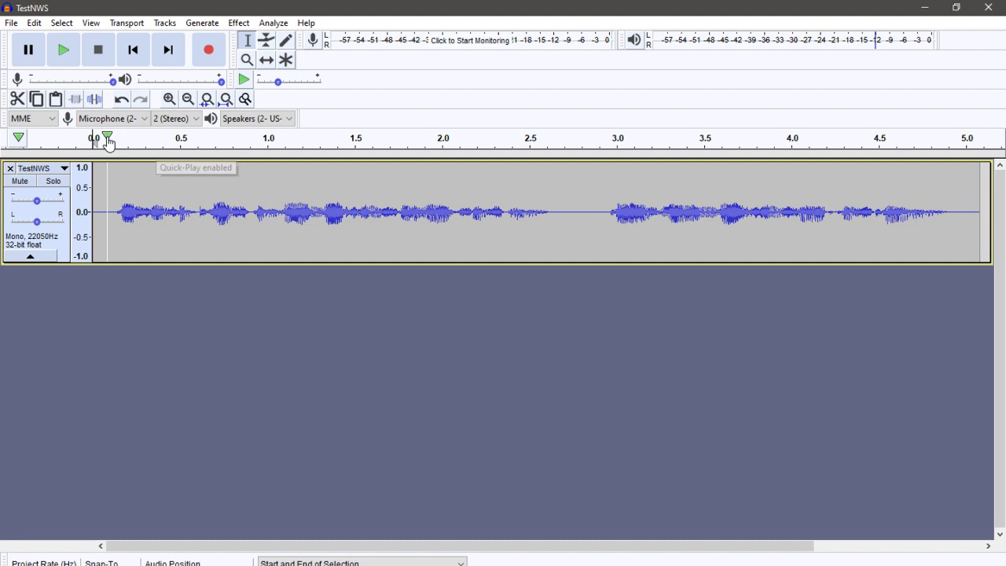
{"action": "key", "text": "space"}
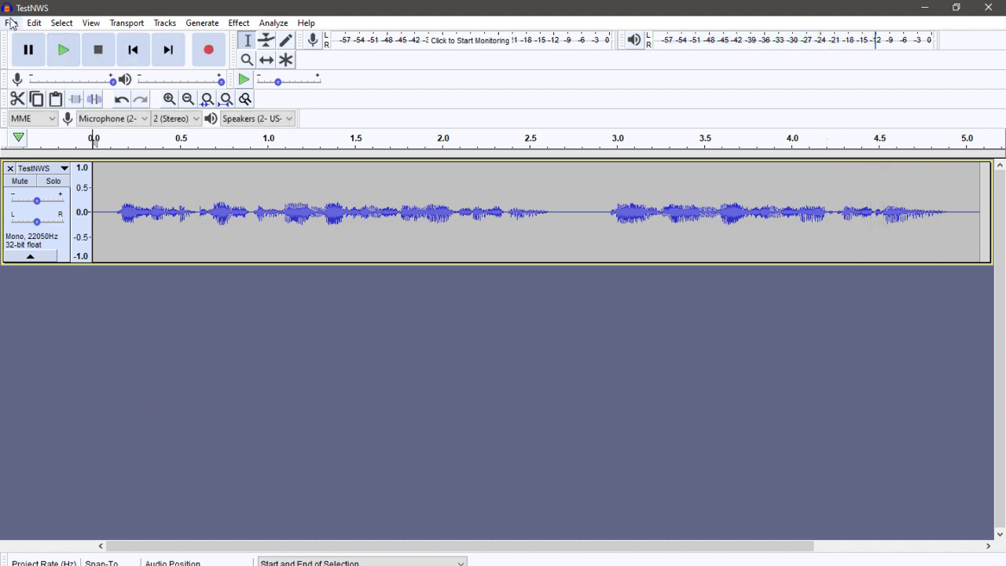
Step: Replay the start of the TestNWS track briefly and bring up the list of effects
{"action": "key", "text": "super"}
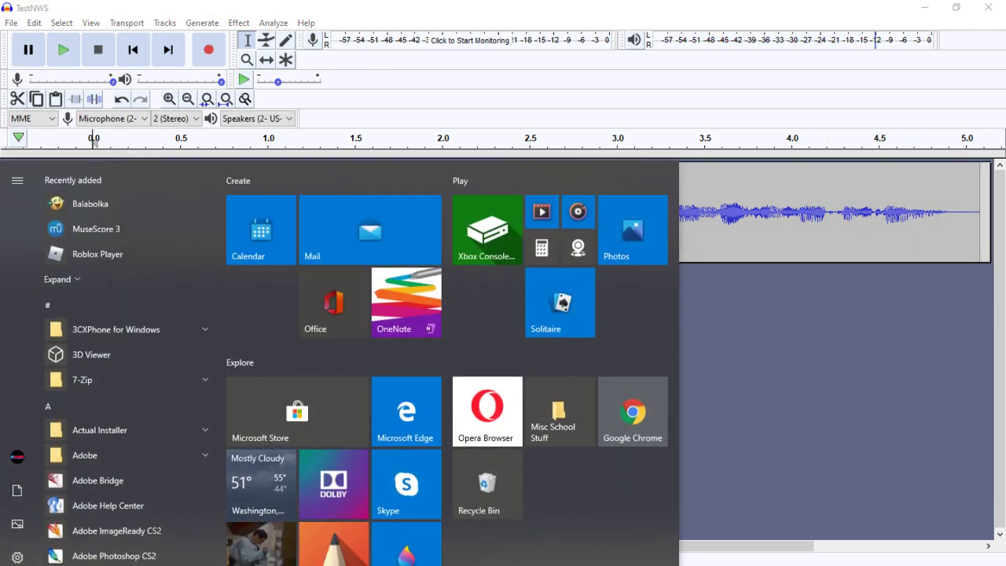
{"action": "left_click", "coordinate": [857, 492]}
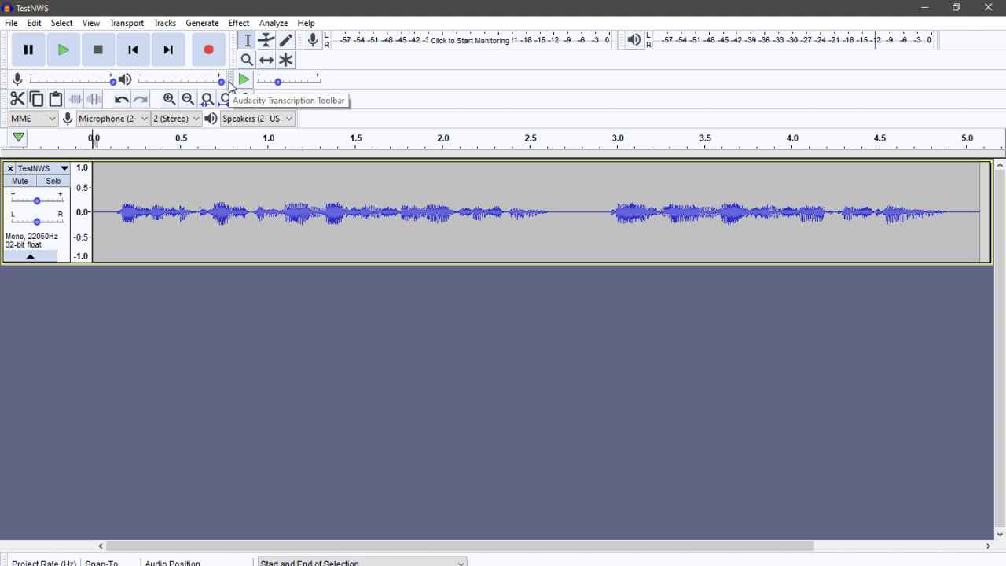
{"action": "key", "text": "space"}
{"action": "key", "text": "space"}
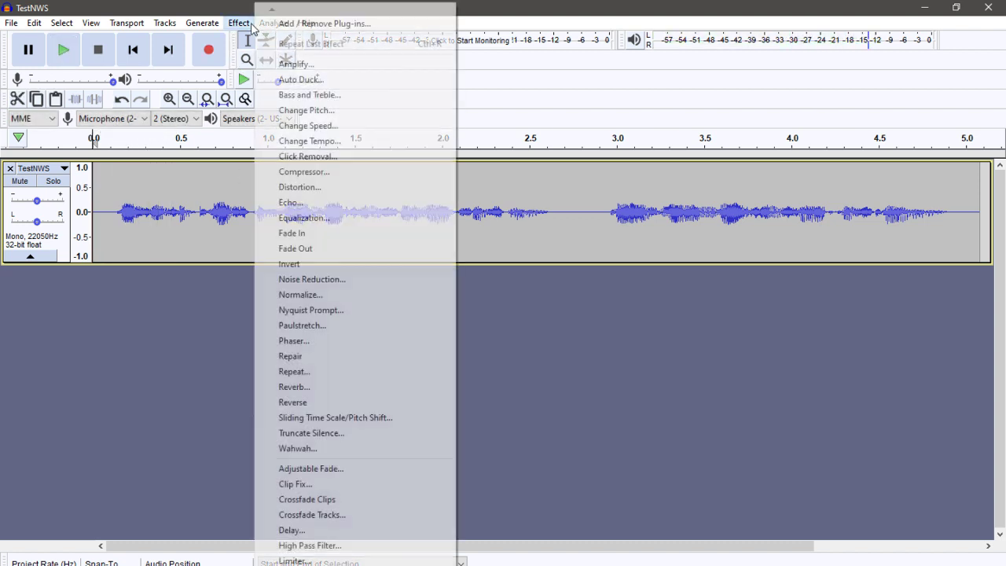
{"action": "left_click", "coordinate": [251, 25]}
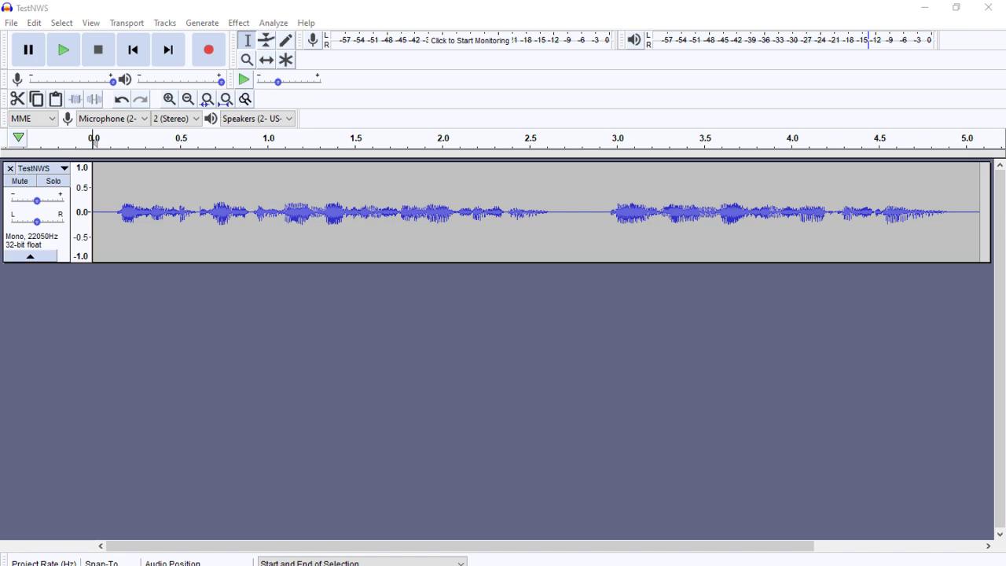
Step: Switch to the Chrome window, search YouTube for "EASelevatorfan2005" and open the EAS Elevator Fan 2005 channel
{"action": "left_click_drag", "start_coordinate": [544, 0], "coordinate": [566, 79]}
{"action": "double_click", "coordinate": [566, 78]}
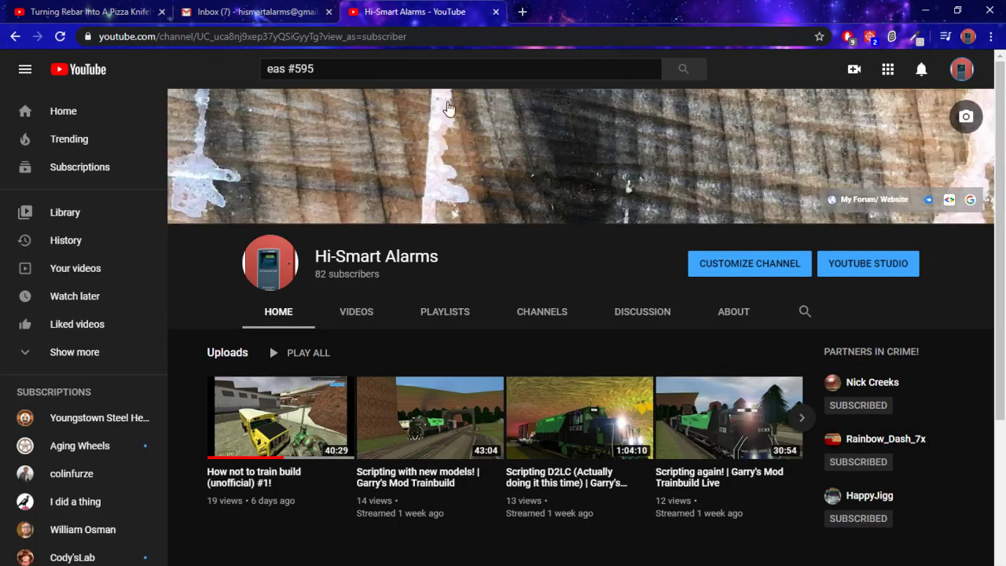
{"action": "left_click", "coordinate": [481, 67]}
{"action": "key", "text": "ctrl+a"}
{"action": "type", "text": "EA"}
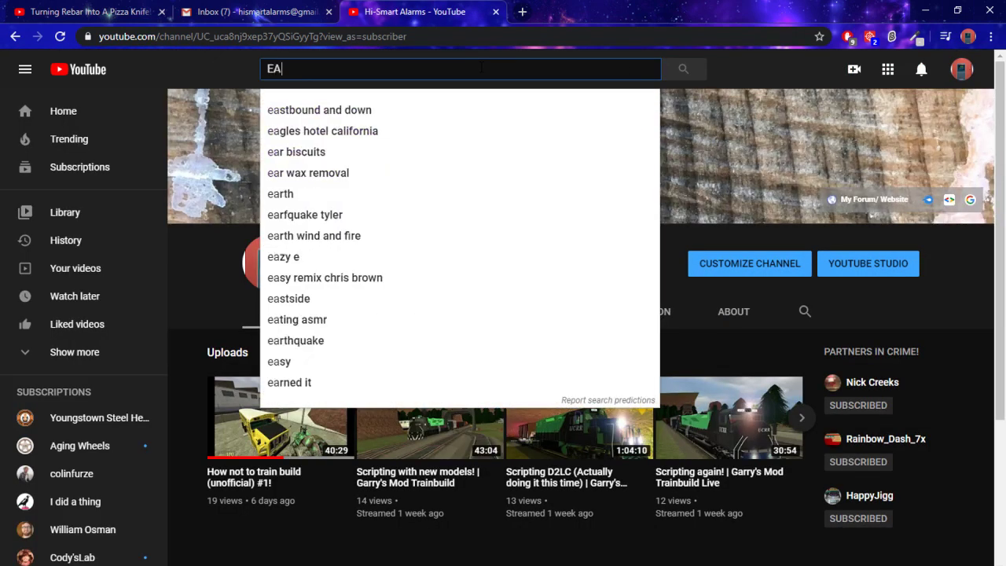
{"action": "type", "text": "Selevatorfan"}
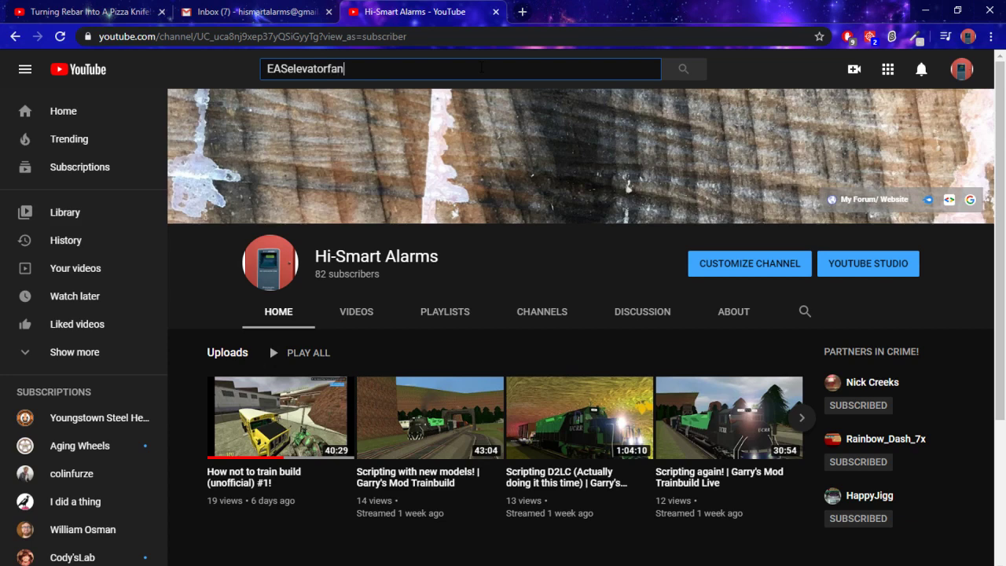
{"action": "type", "text": "2005"}
{"action": "key", "text": "Return"}
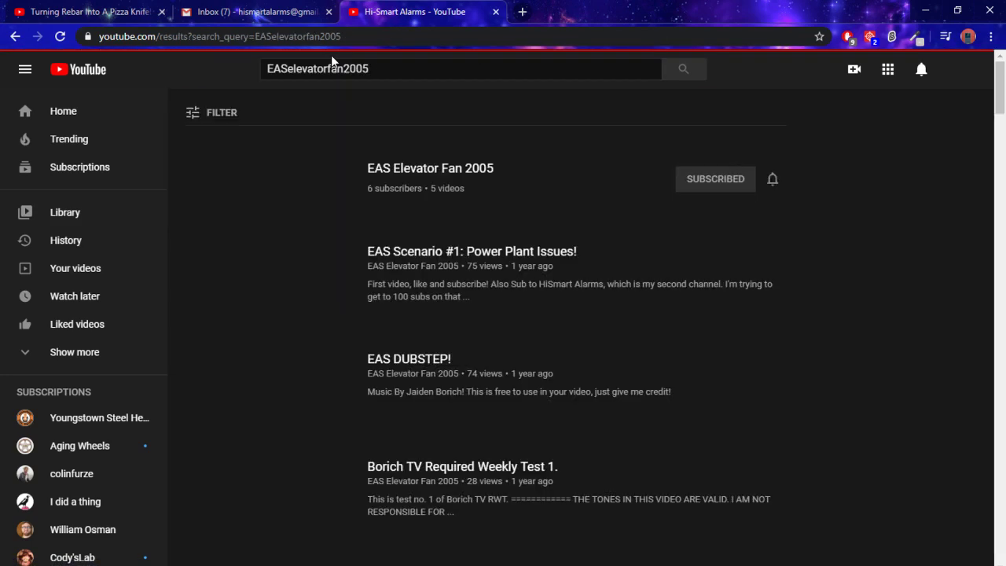
{"action": "left_click", "coordinate": [287, 157]}
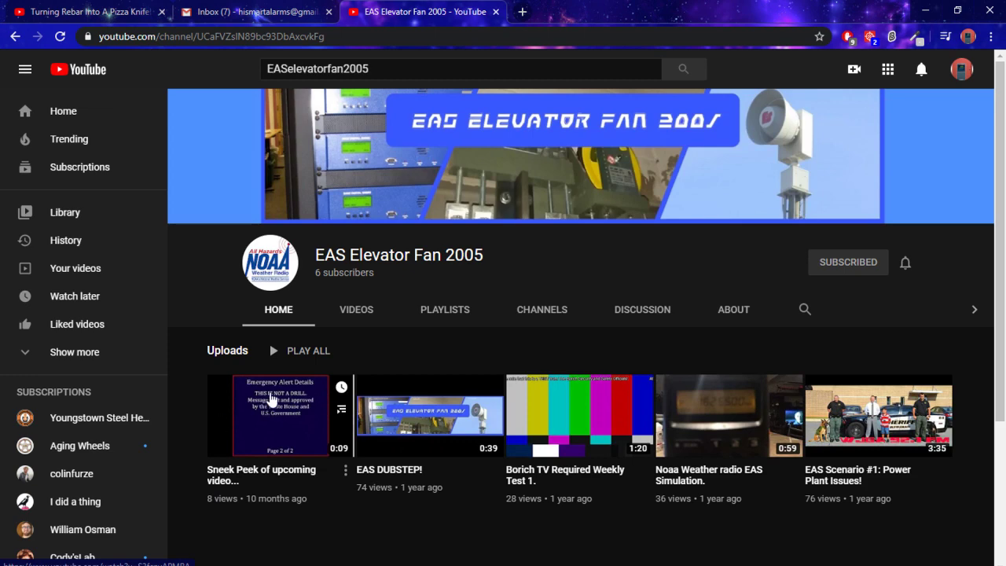
Step: View the "Sneek Peek of upcoming video..." upload, return to the channel and show its full video list
{"action": "left_click", "coordinate": [271, 400]}
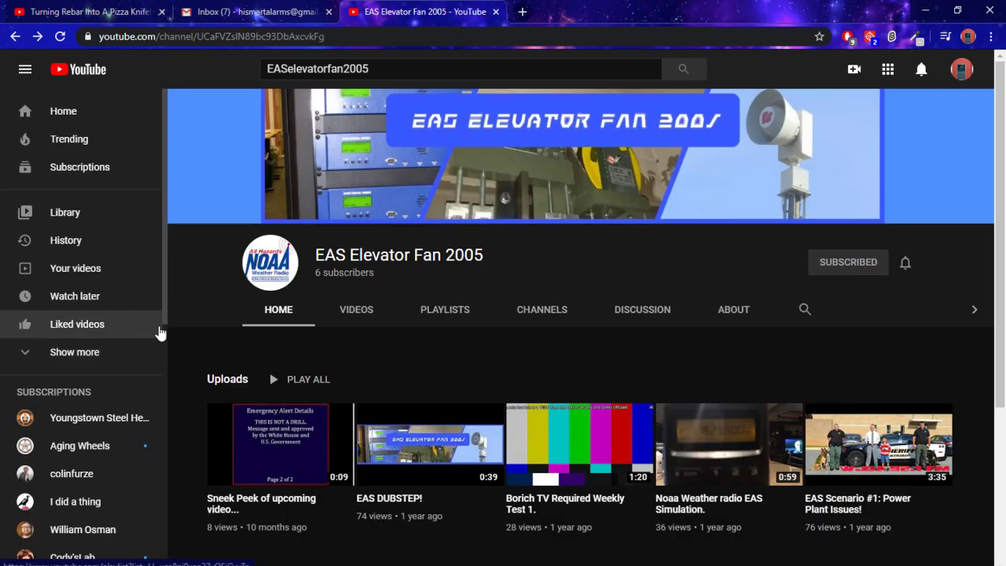
{"action": "key", "text": "alt+Left"}
{"action": "left_click", "coordinate": [352, 314]}
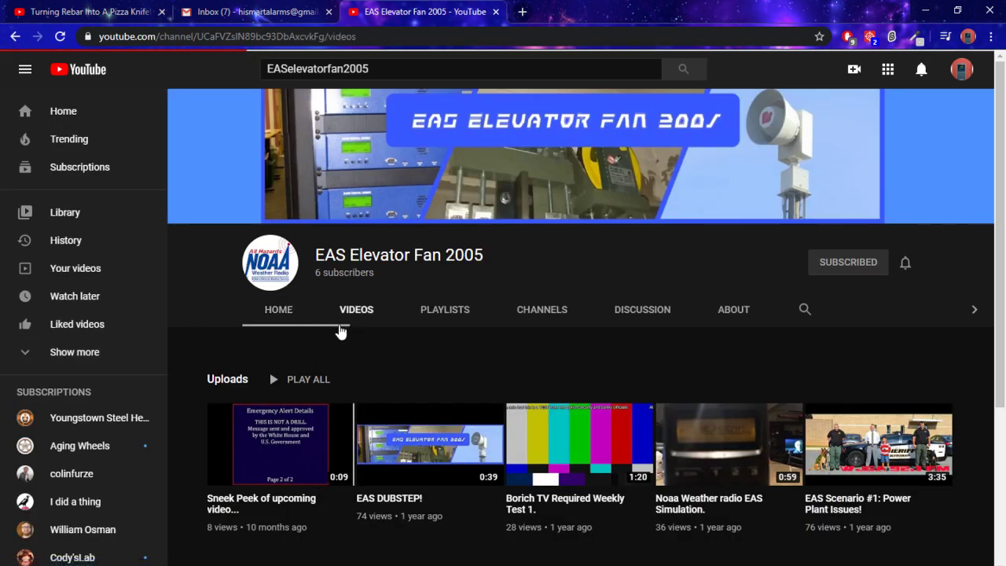
Step: Play the opening of the channel's video "Noaa Weather radio EAS Simulation." and check its description
{"action": "scroll", "coordinate": [668, 428], "scroll_direction": "down", "scroll_amount": 1}
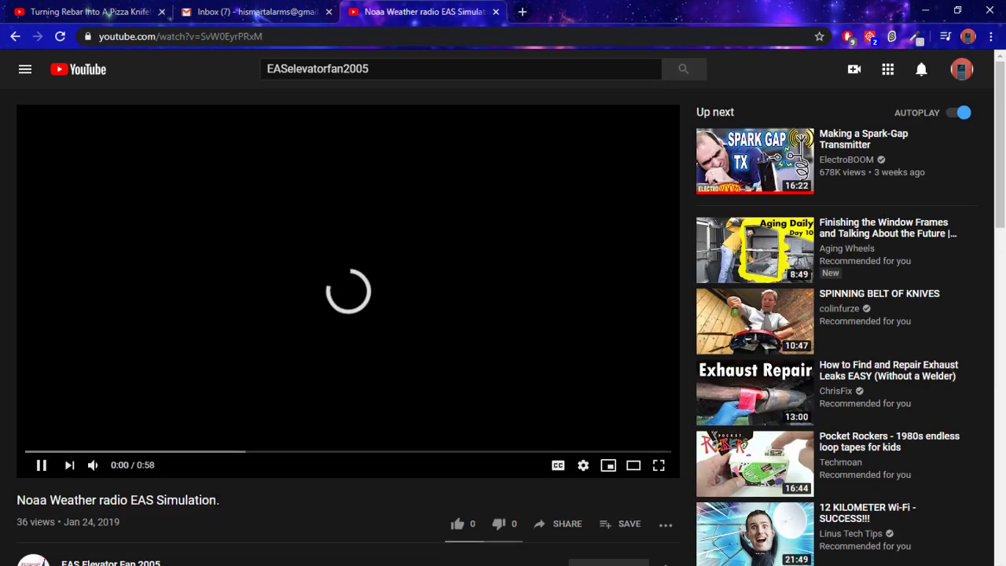
{"action": "scroll", "coordinate": [213, 497], "scroll_direction": "down", "scroll_amount": 2}
{"action": "scroll", "coordinate": [157, 493], "scroll_direction": "up", "scroll_amount": 1}
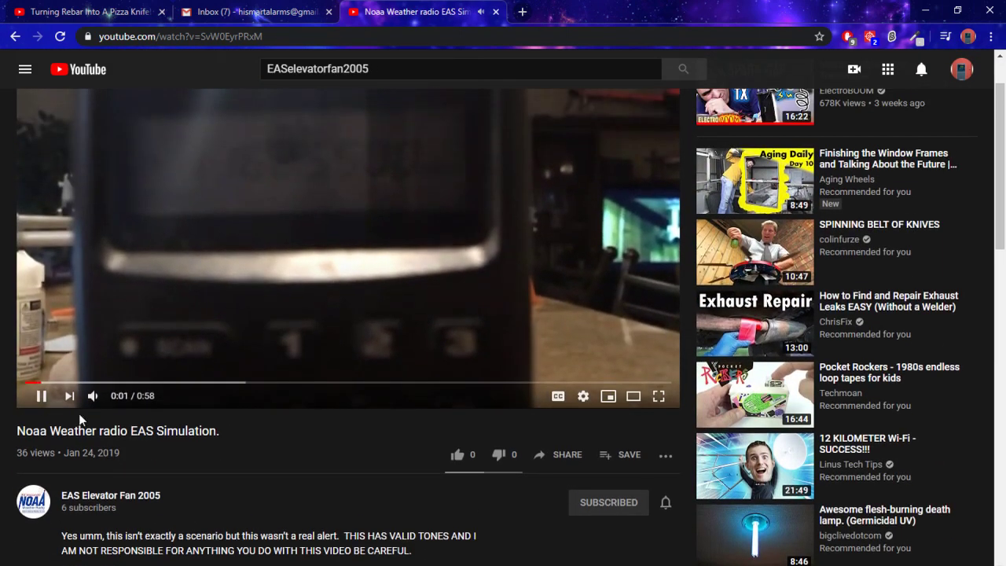
{"action": "mouse_move", "coordinate": [120, 405]}
{"action": "scroll", "coordinate": [230, 490], "scroll_direction": "up", "scroll_amount": 1}
{"action": "left_click", "coordinate": [244, 428]}
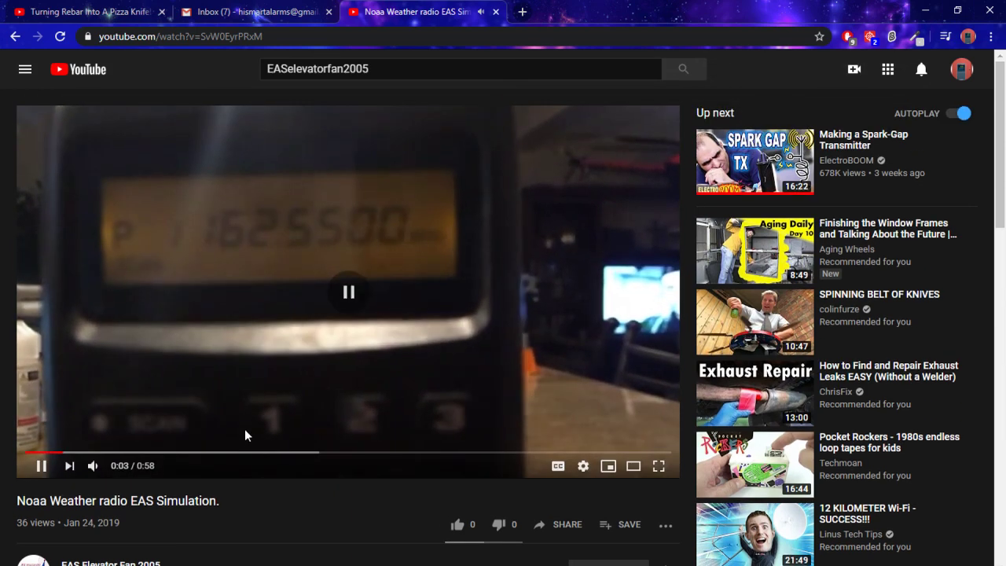
Step: Play "EAS Scenario #1: Power Plant Issues!" full screen, skip ahead to the alert, pause it and return to Audacity
{"action": "key", "text": "alt+Left"}
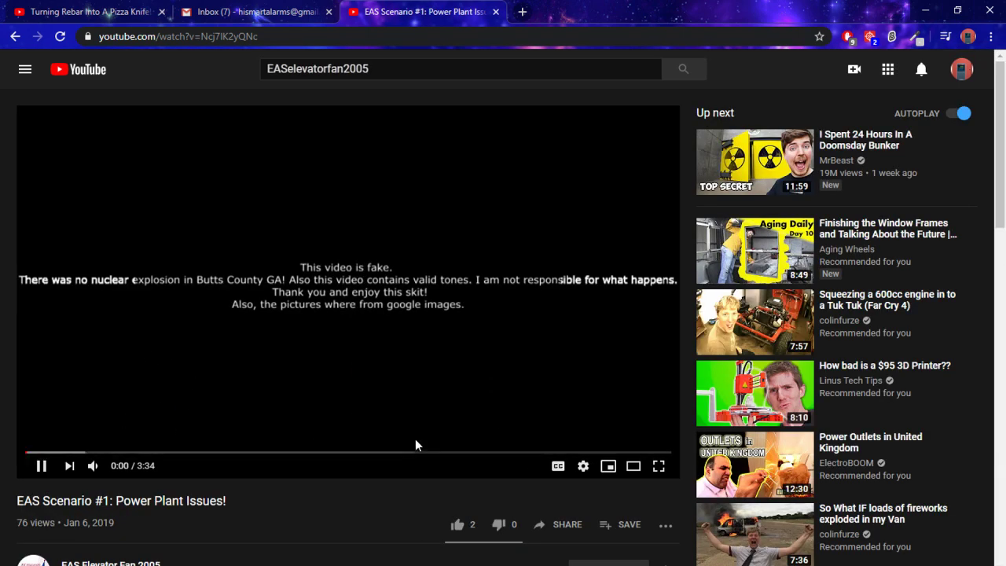
{"action": "key", "text": "f"}
{"action": "key", "text": "Right"}
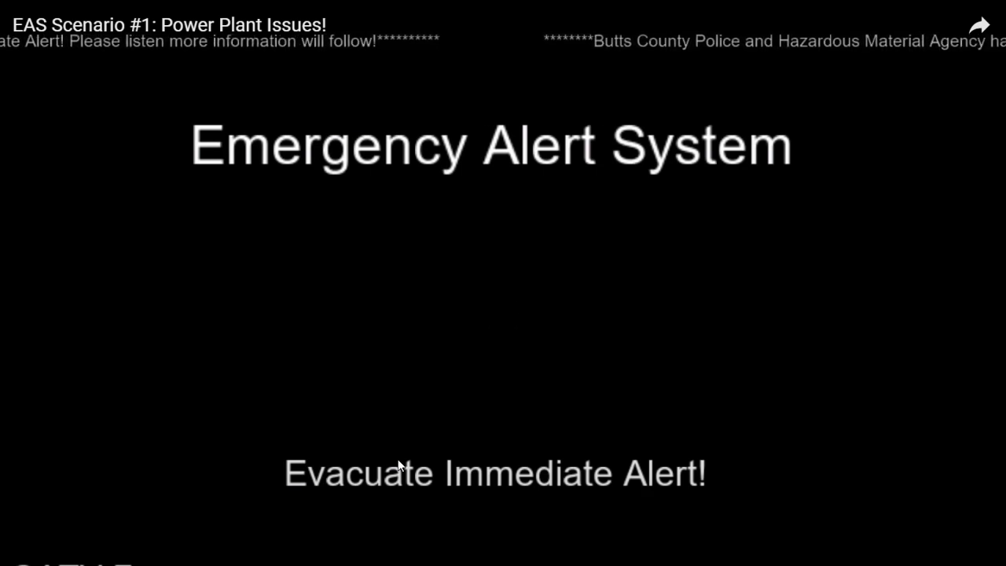
{"action": "key", "text": "space"}
{"action": "key", "text": "Escape"}
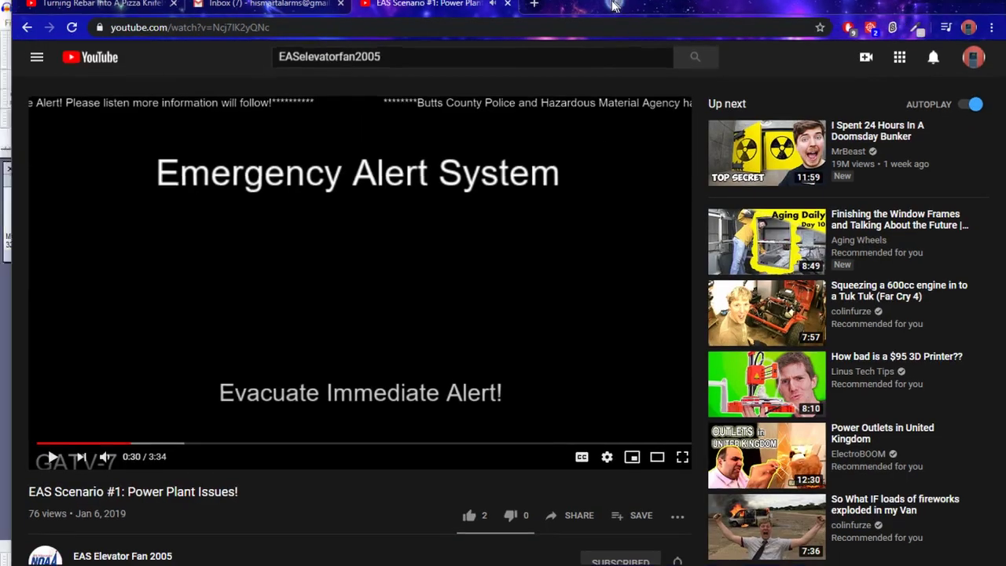
{"action": "left_click_drag", "start_coordinate": [616, 5], "coordinate": [464, 0]}
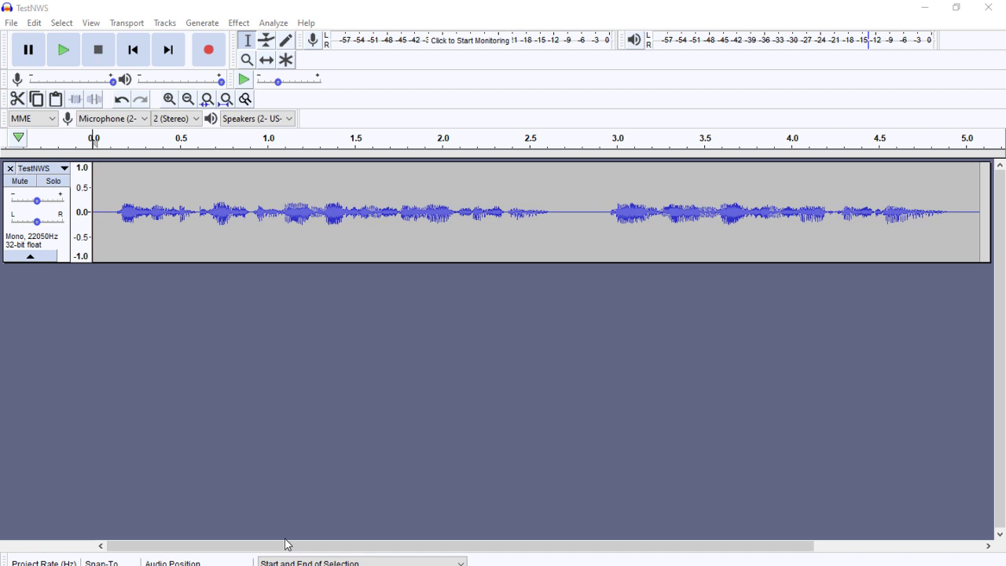
{"action": "left_click", "coordinate": [350, 358]}
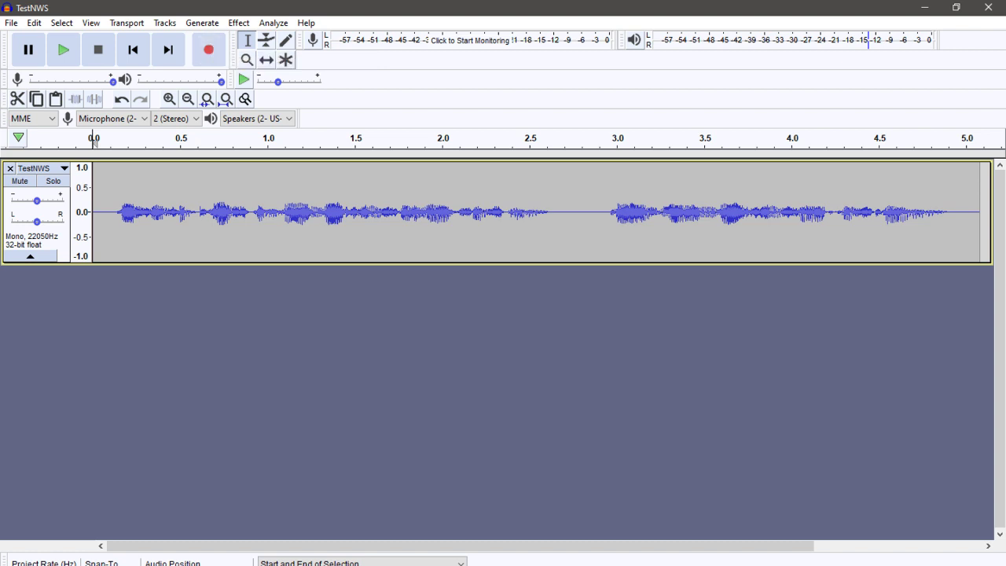
Step: Look through the available effects for the TestNWS track without applying any
{"action": "left_click_drag", "start_coordinate": [667, 0], "coordinate": [503, 0]}
{"action": "left_click", "coordinate": [298, 333]}
{"action": "left_click", "coordinate": [201, 22]}
{"action": "mouse_move", "coordinate": [237, 23]}
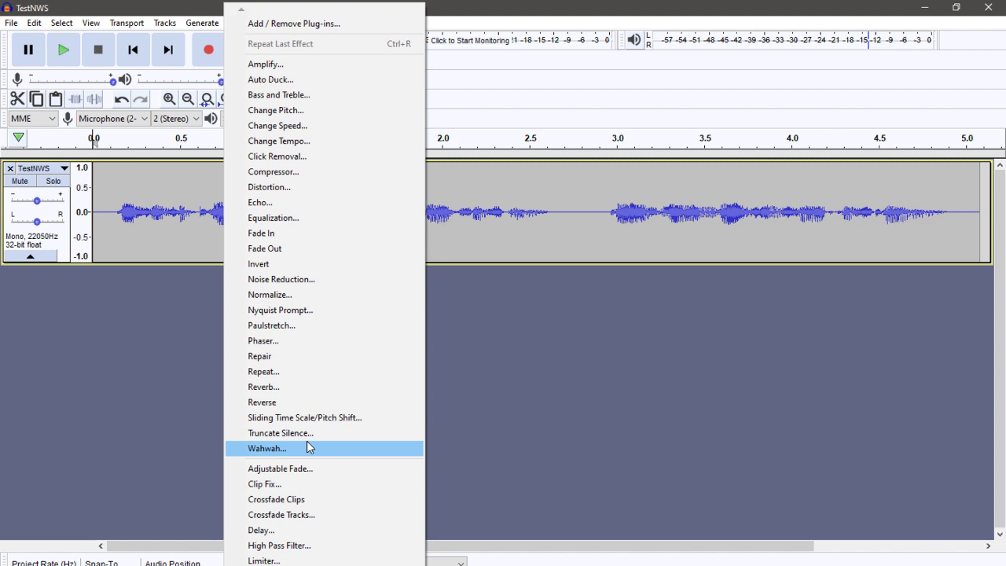
{"action": "left_click", "coordinate": [123, 369]}
Step: Generate 6.213 seconds of white noise at amplitude 0.8 on a new track
{"action": "left_click", "coordinate": [202, 23]}
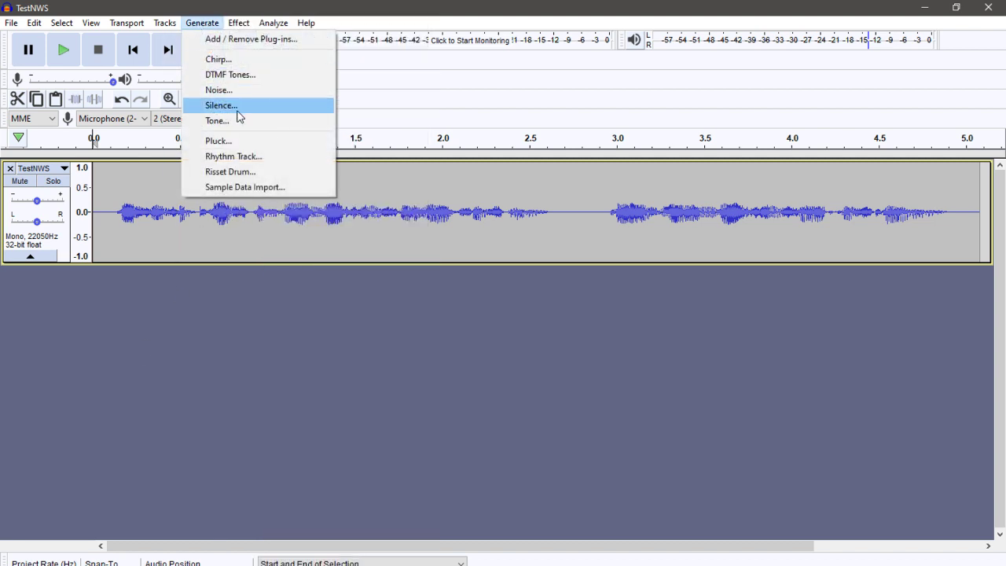
{"action": "left_click", "coordinate": [240, 89]}
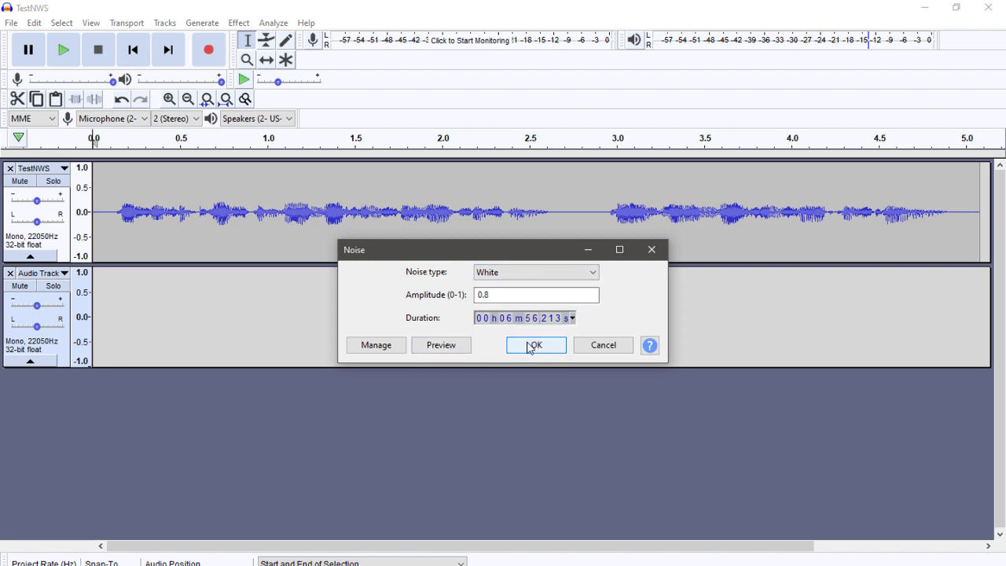
{"action": "left_click", "coordinate": [506, 321]}
{"action": "type", "text": "00m0"}
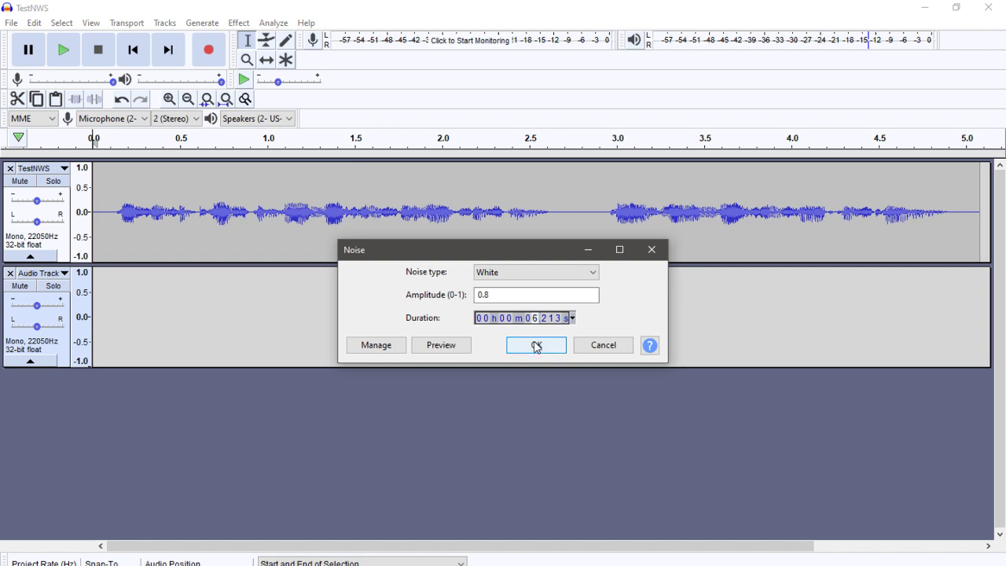
{"action": "left_click", "coordinate": [536, 348]}
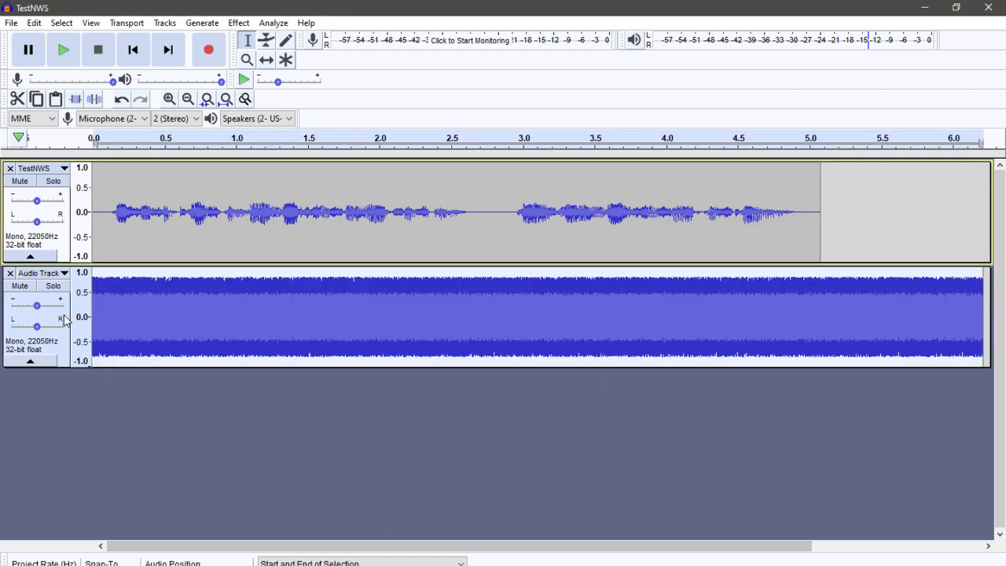
Step: Lower the noise track's gain to about -32 dB and briefly play the mix
{"action": "left_click_drag", "start_coordinate": [36, 305], "coordinate": [16, 306]}
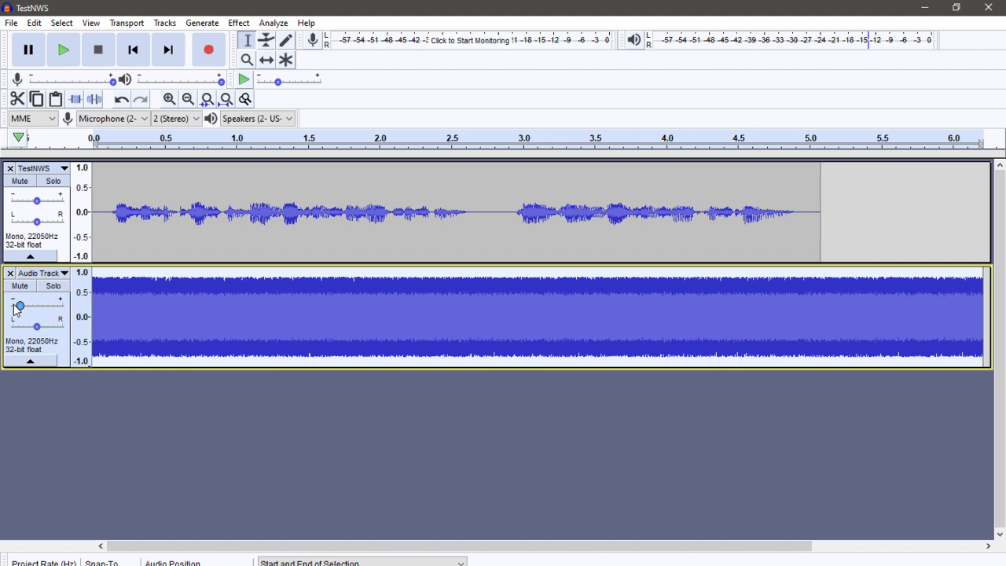
{"action": "double_click", "coordinate": [15, 305]}
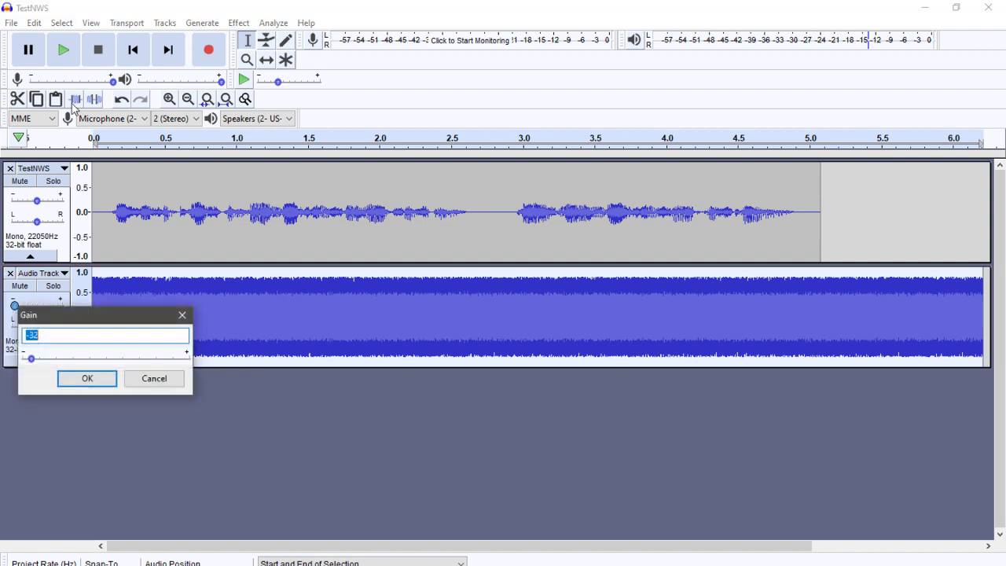
{"action": "left_click", "coordinate": [143, 383]}
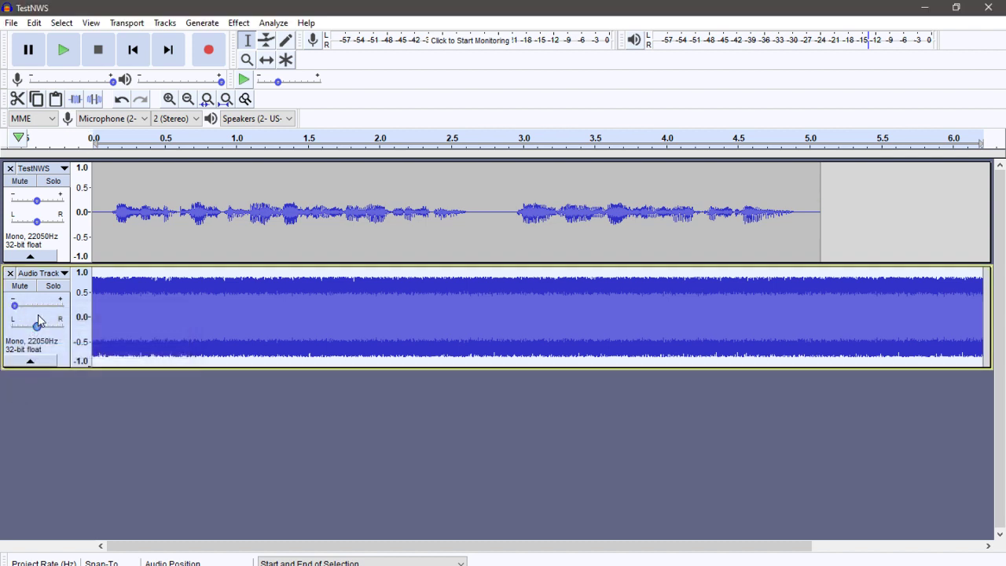
{"action": "left_click", "coordinate": [76, 53]}
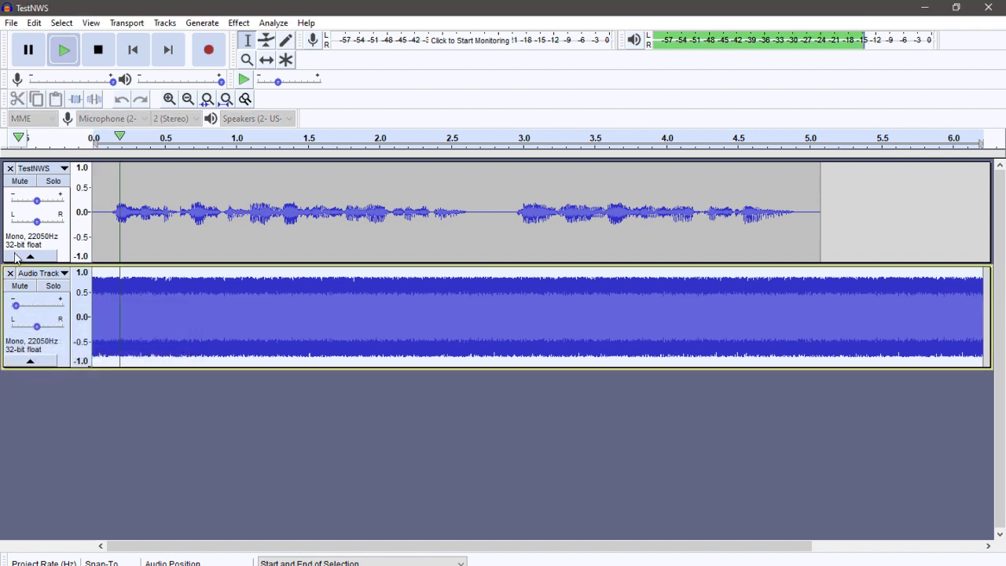
{"action": "left_click", "coordinate": [64, 52]}
Step: Reduce the noise track's gain to its minimum and play the mix to check the level
{"action": "double_click", "coordinate": [14, 304]}
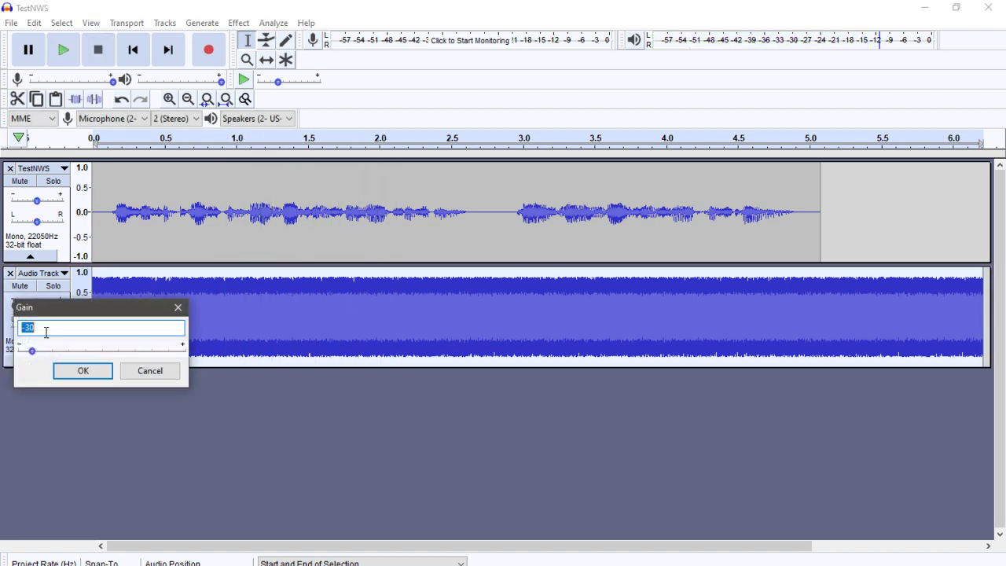
{"action": "left_click_drag", "start_coordinate": [31, 350], "coordinate": [26, 350]}
{"action": "left_click", "coordinate": [82, 371]}
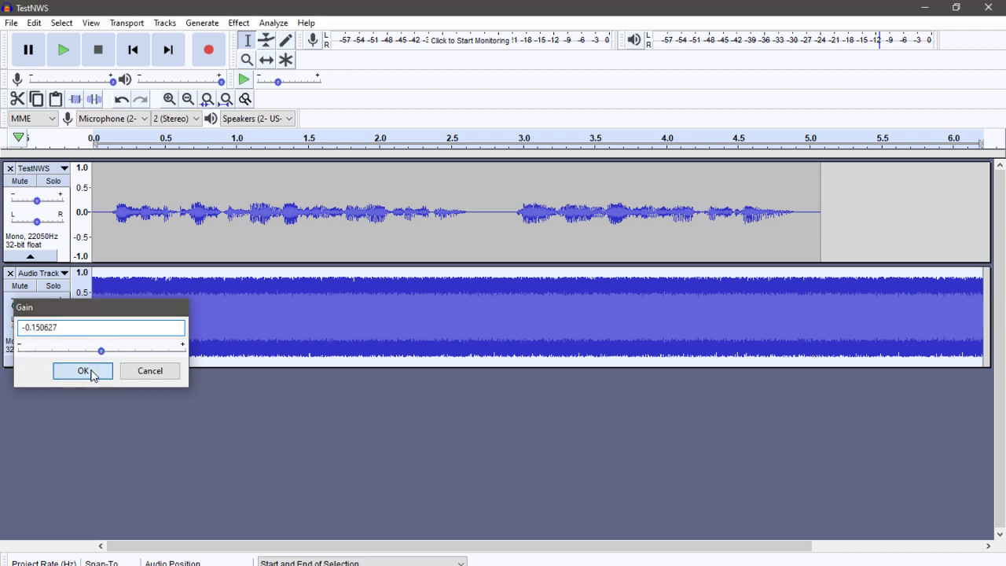
{"action": "mouse_move", "coordinate": [29, 308]}
{"action": "mouse_move", "coordinate": [29, 306]}
{"action": "left_mouse_down"}
{"action": "mouse_move", "coordinate": [2, 314]}
{"action": "mouse_move", "coordinate": [11, 305]}
{"action": "left_mouse_up"}
{"action": "left_click", "coordinate": [63, 50]}
{"action": "left_click", "coordinate": [99, 50]}
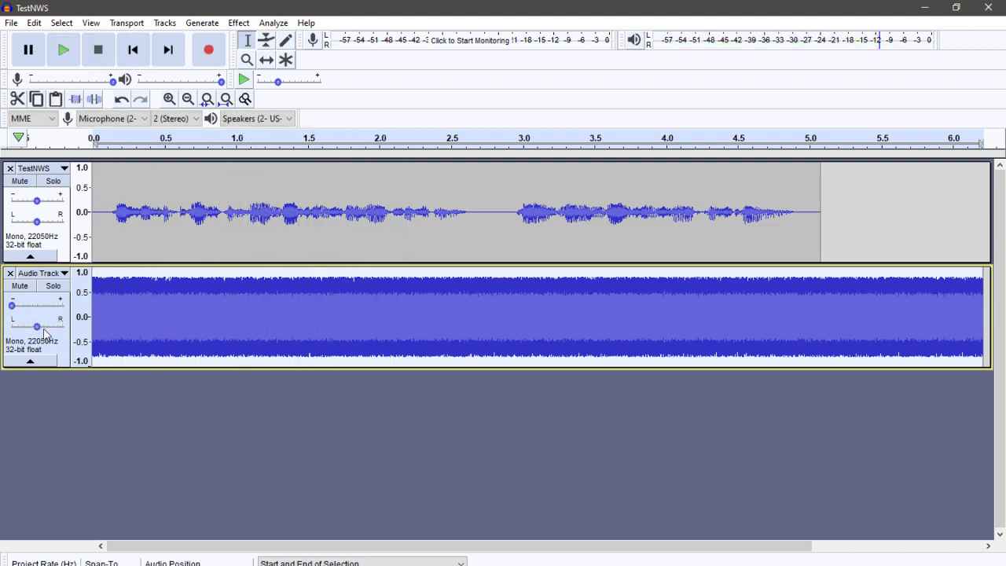
Step: Try the AM Radio equalization curve on the noise track alone, and undo it
{"action": "left_click", "coordinate": [201, 23]}
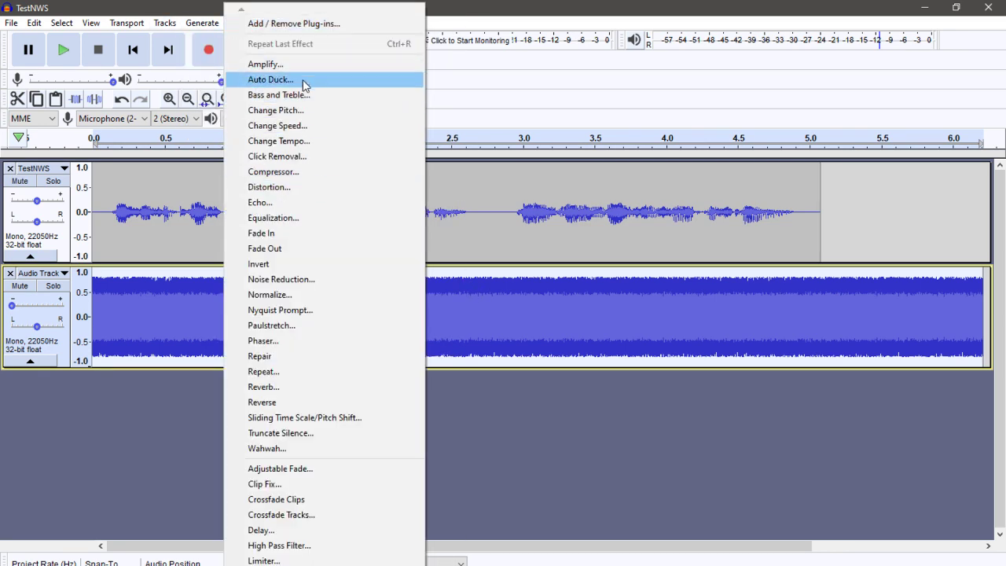
{"action": "left_click", "coordinate": [320, 220]}
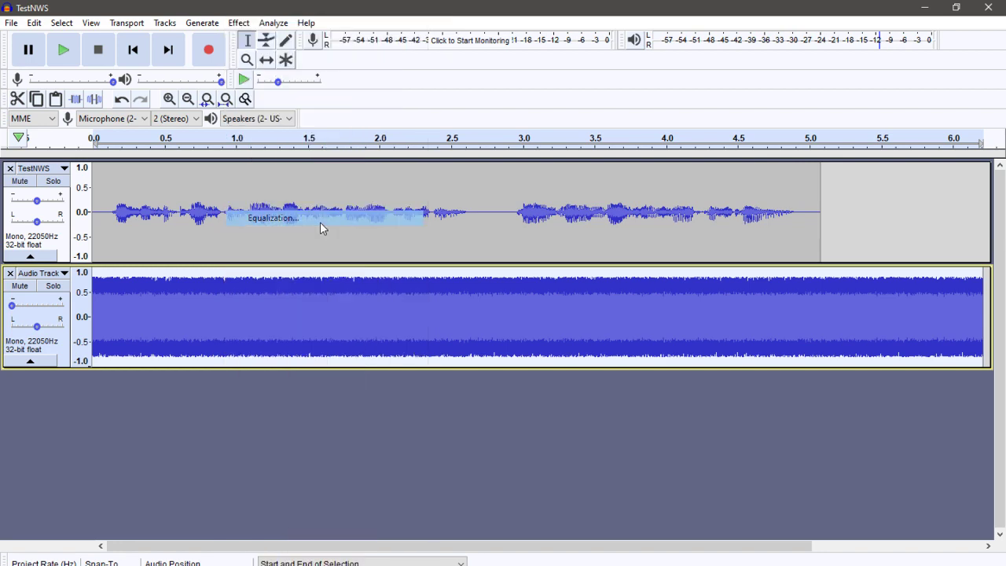
{"action": "left_click", "coordinate": [363, 458]}
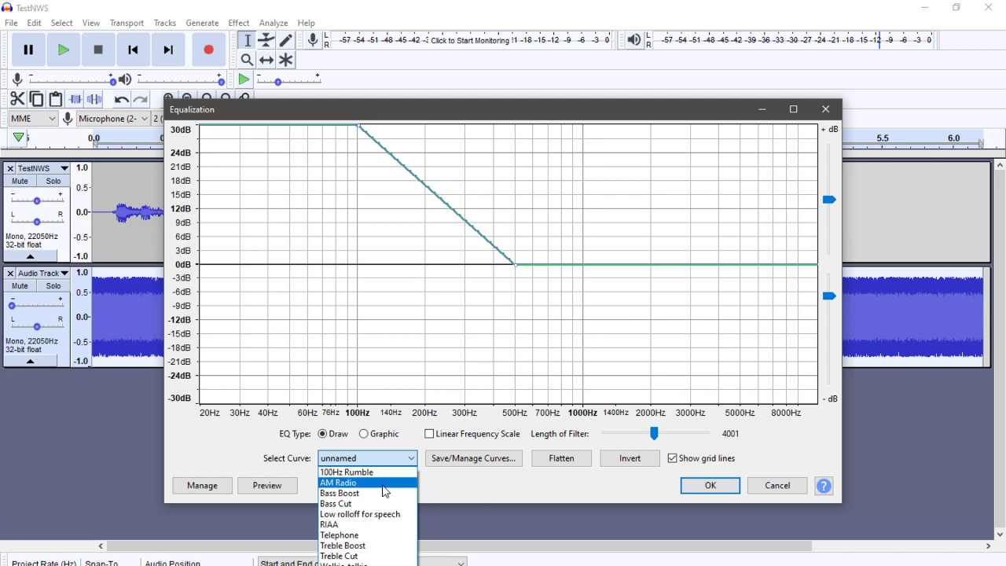
{"action": "left_click", "coordinate": [381, 484]}
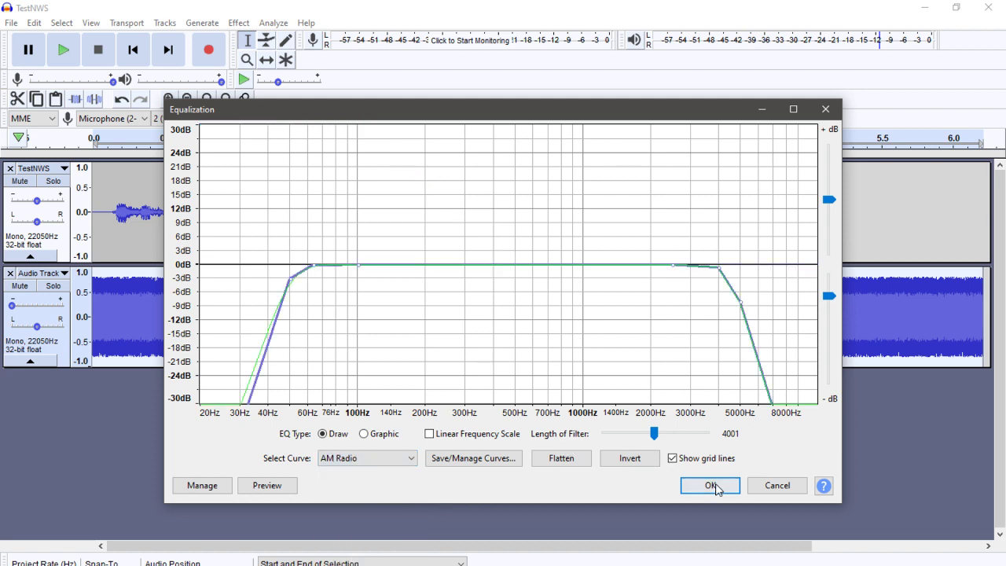
{"action": "left_click", "coordinate": [710, 484]}
{"action": "key", "text": "ctrl+z"}
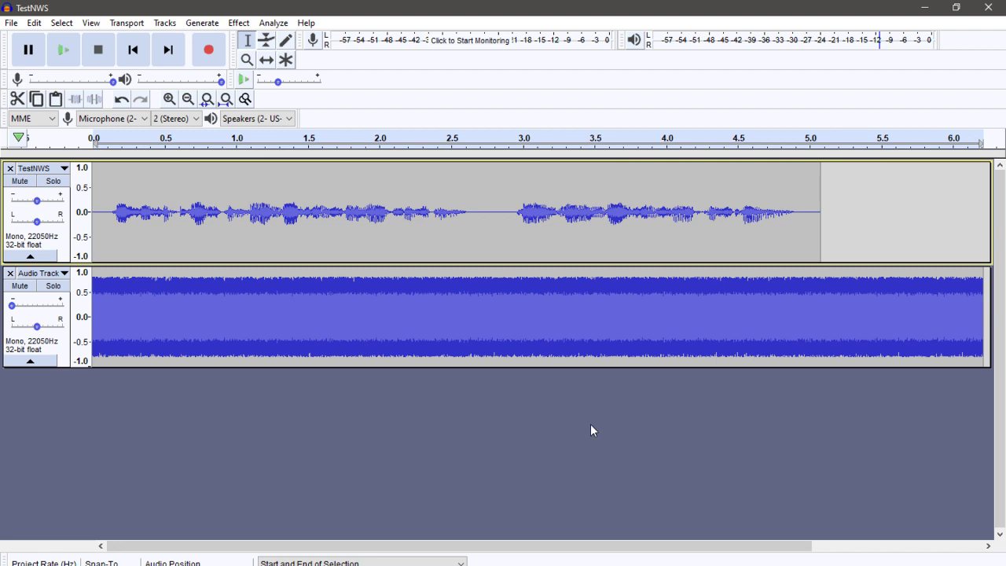
Step: Select both the TestNWS and noise tracks in full and apply the AM Radio equalization curve to them
{"action": "left_click", "coordinate": [165, 242]}
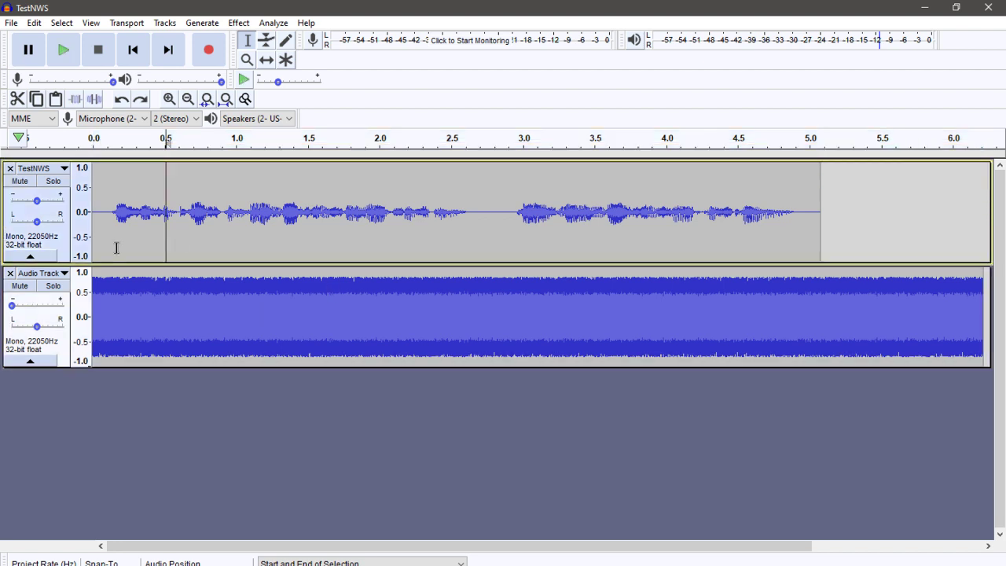
{"action": "left_click", "coordinate": [82, 322]}
{"action": "left_click", "coordinate": [267, 467]}
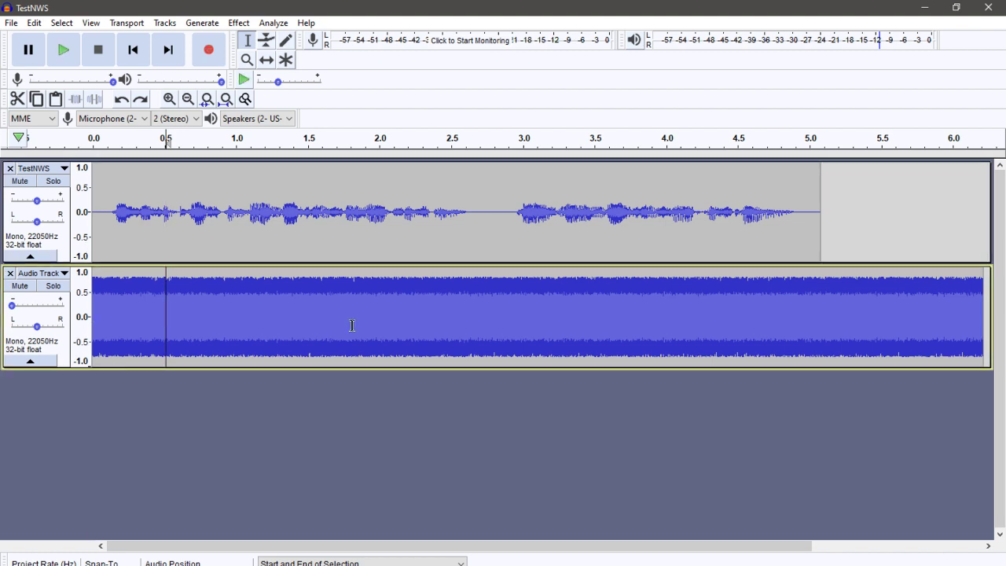
{"action": "left_click", "coordinate": [77, 229]}
{"action": "left_click", "coordinate": [80, 306]}
{"action": "left_click", "coordinate": [84, 241]}
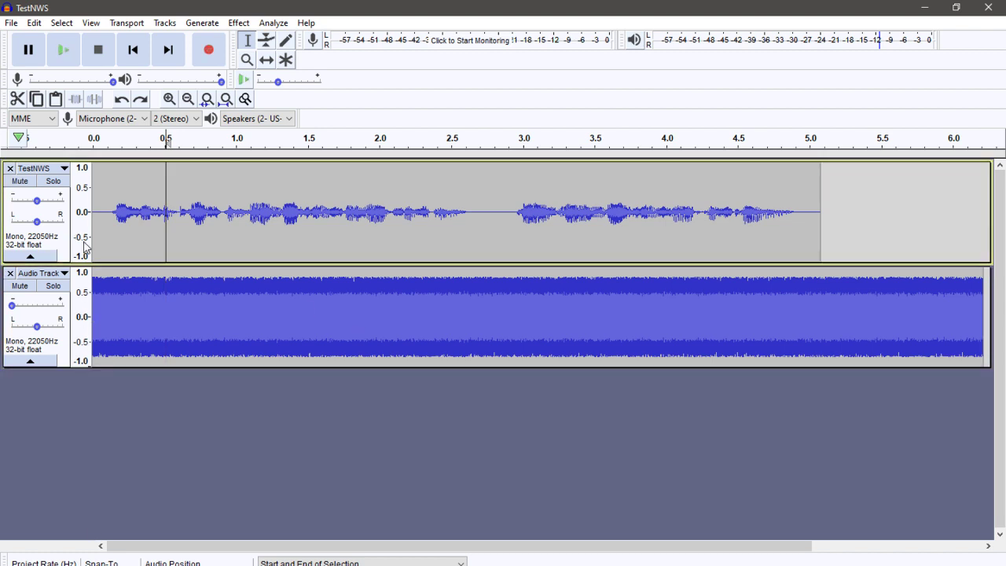
{"action": "left_click", "coordinate": [86, 307]}
{"action": "key", "text": "ctrl+a"}
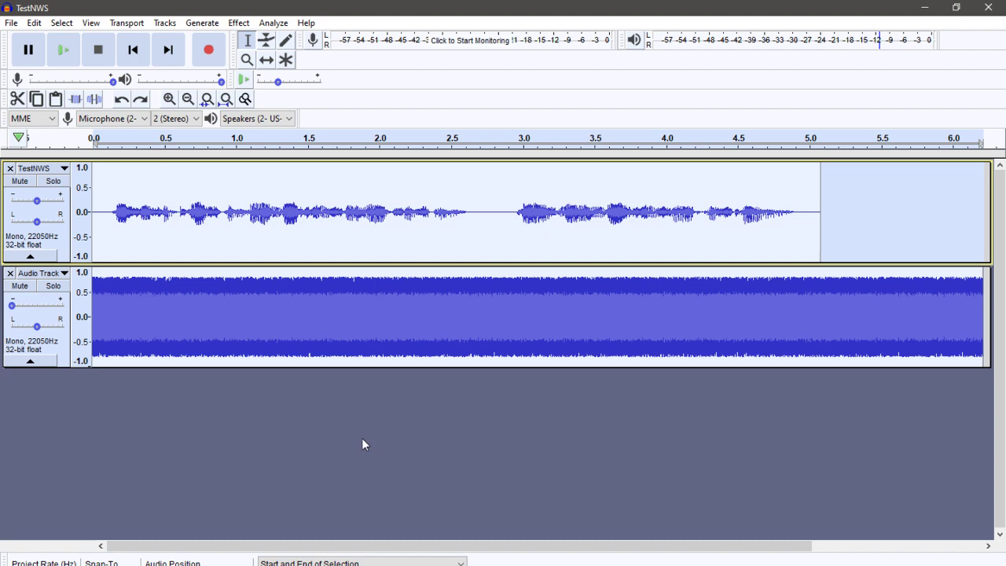
{"action": "left_click", "coordinate": [240, 24]}
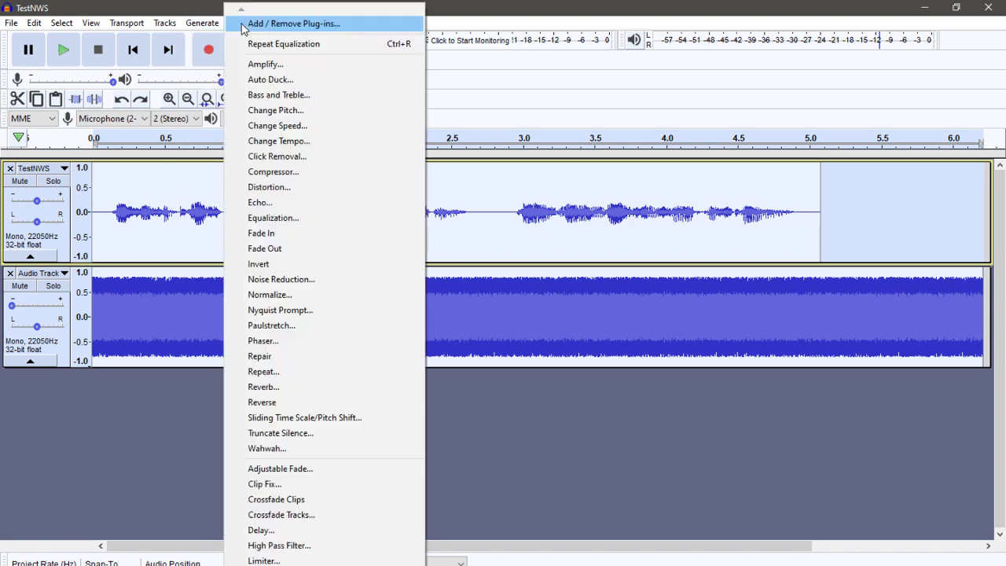
{"action": "left_click", "coordinate": [285, 218]}
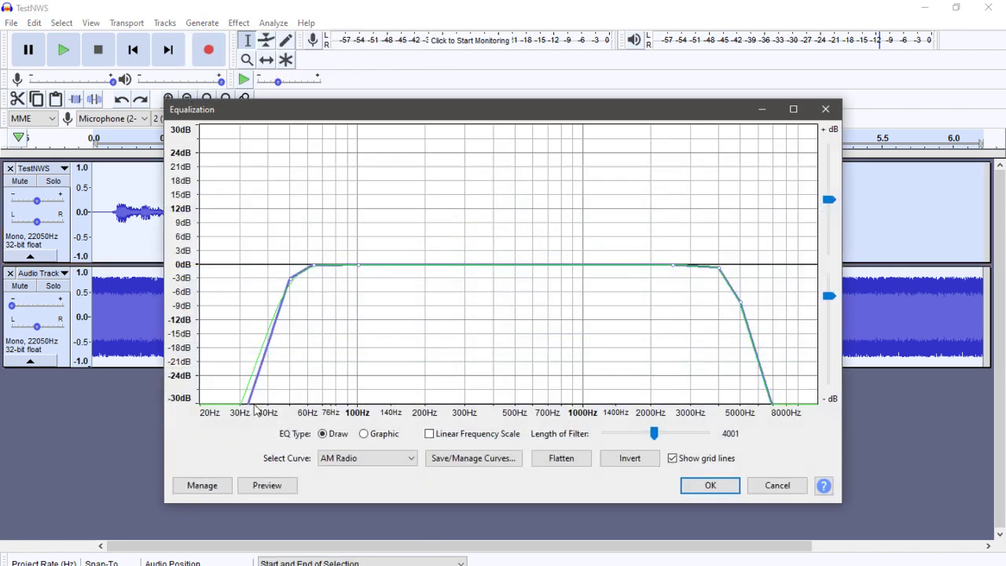
{"action": "left_click", "coordinate": [707, 485]}
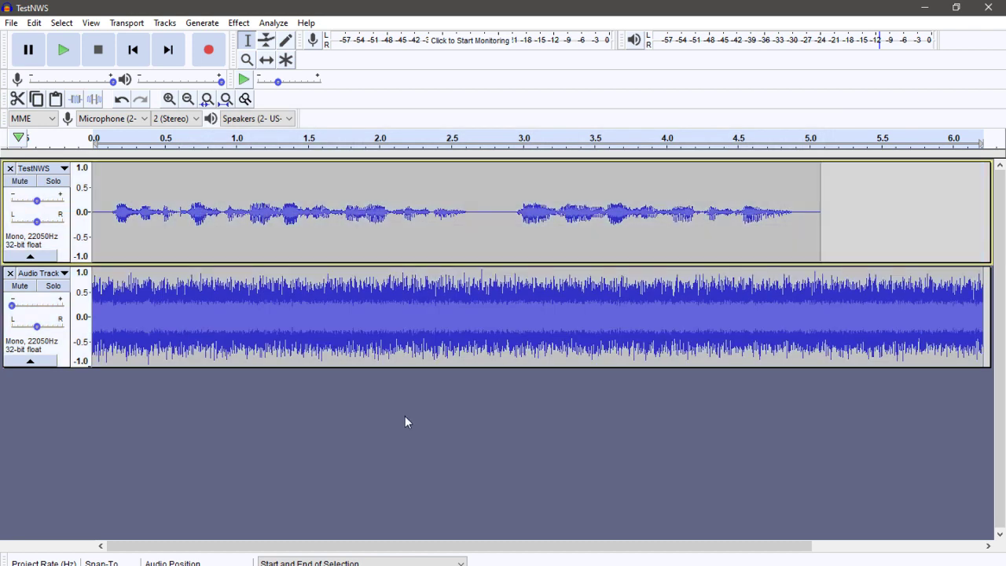
Step: Lower the TestNWS track's gain slightly, playing the mix to judge the voice level against the noise
{"action": "key", "text": "space"}
{"action": "key", "text": "space"}
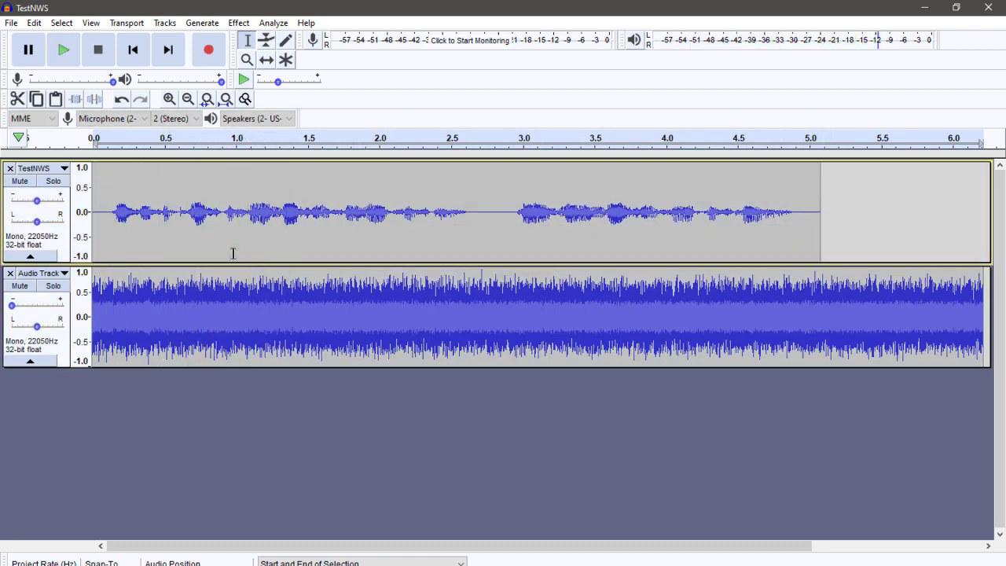
{"action": "left_click_drag", "start_coordinate": [37, 200], "coordinate": [30, 239]}
{"action": "key", "text": "space"}
{"action": "double_click", "coordinate": [33, 201]}
{"action": "left_click", "coordinate": [161, 272]}
{"action": "key", "text": "space"}
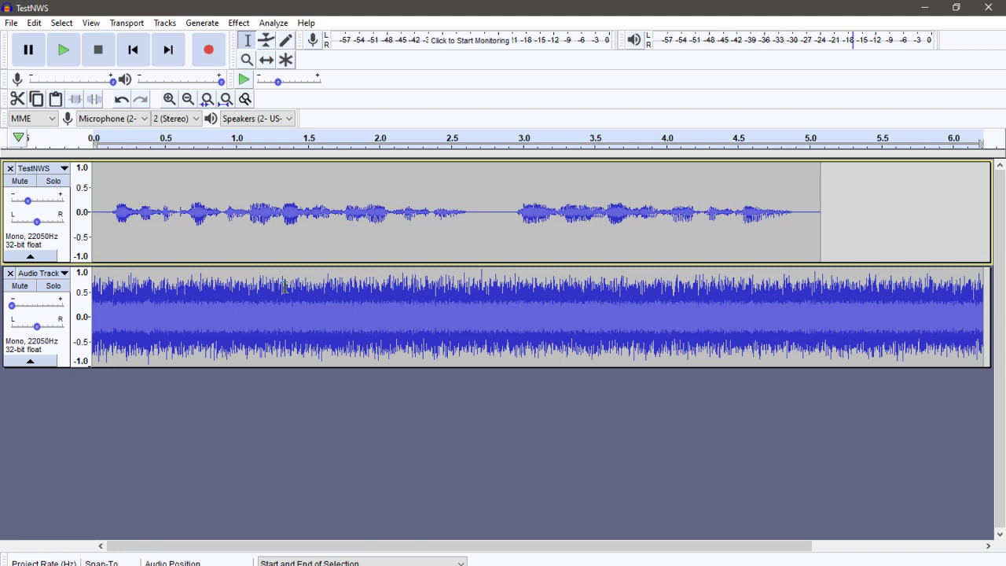
{"action": "key", "text": "space"}
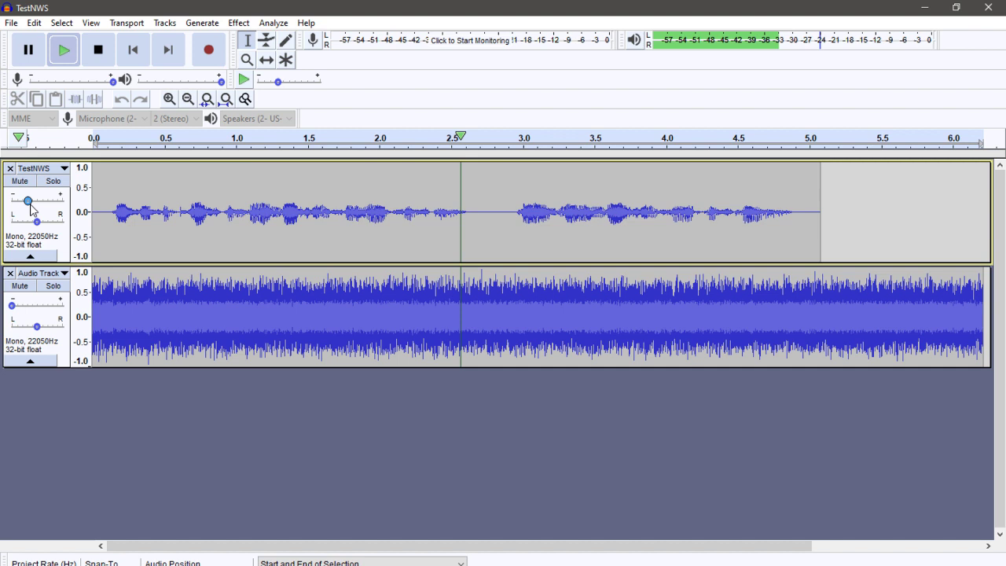
{"action": "left_click_drag", "start_coordinate": [31, 208], "coordinate": [36, 209]}
{"action": "key", "text": "space"}
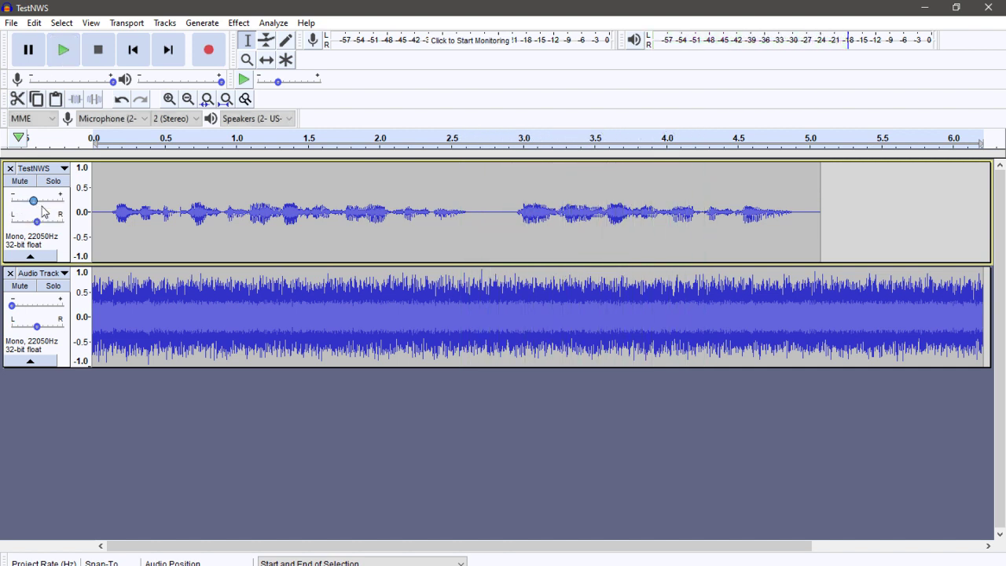
{"action": "key", "text": "space"}
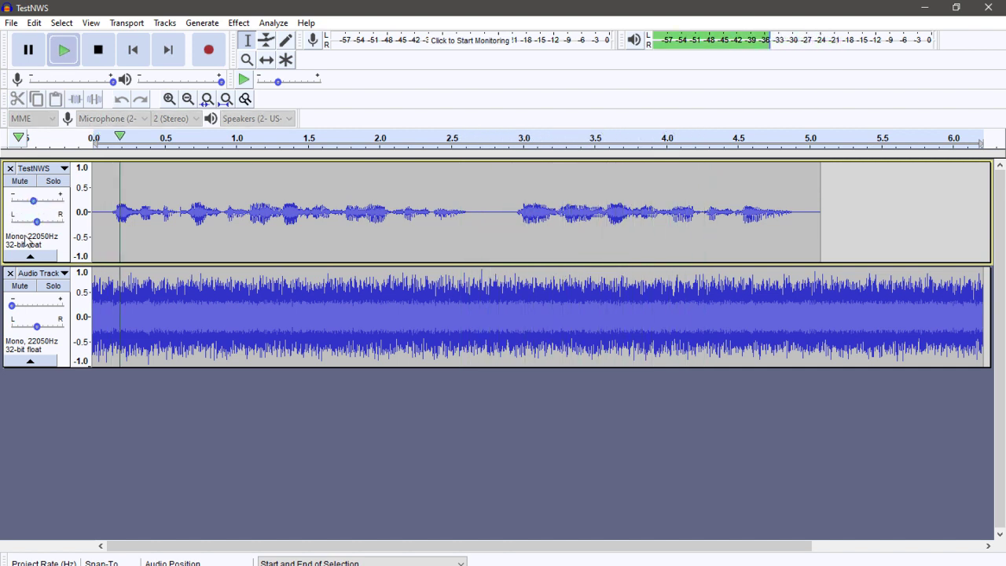
{"action": "left_click", "coordinate": [202, 23]}
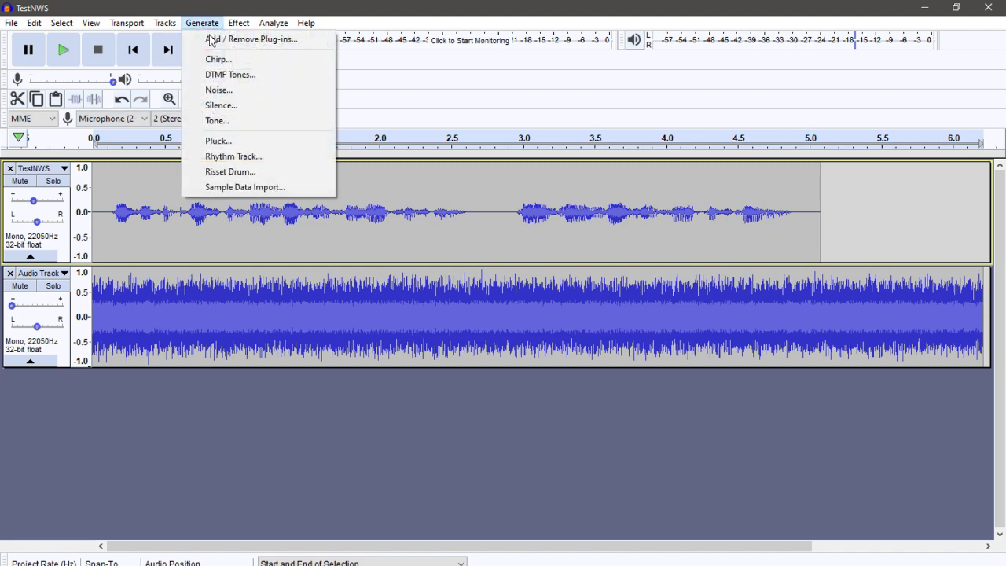
{"action": "mouse_move", "coordinate": [230, 27]}
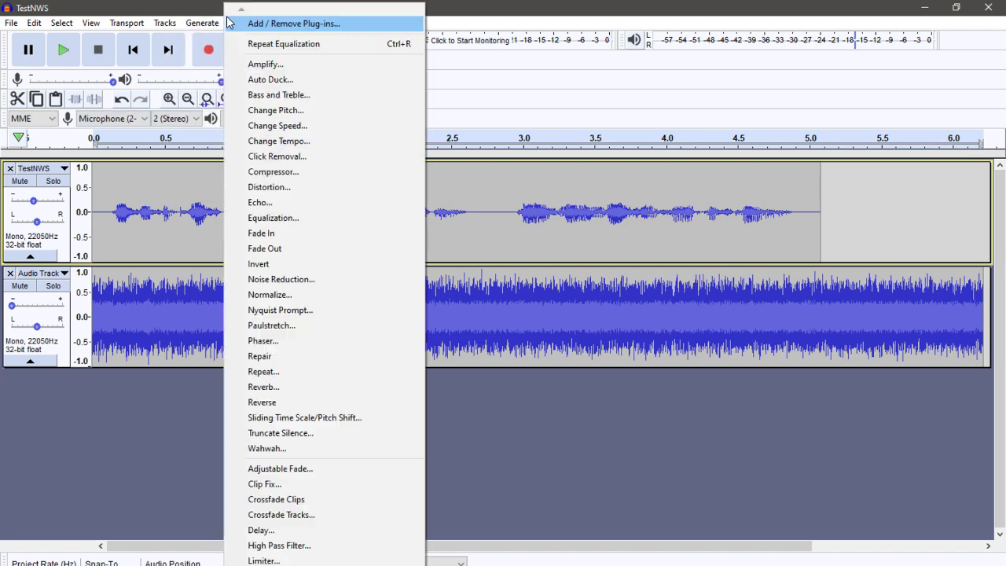
{"action": "left_click", "coordinate": [313, 218]}
{"action": "left_click", "coordinate": [583, 340]}
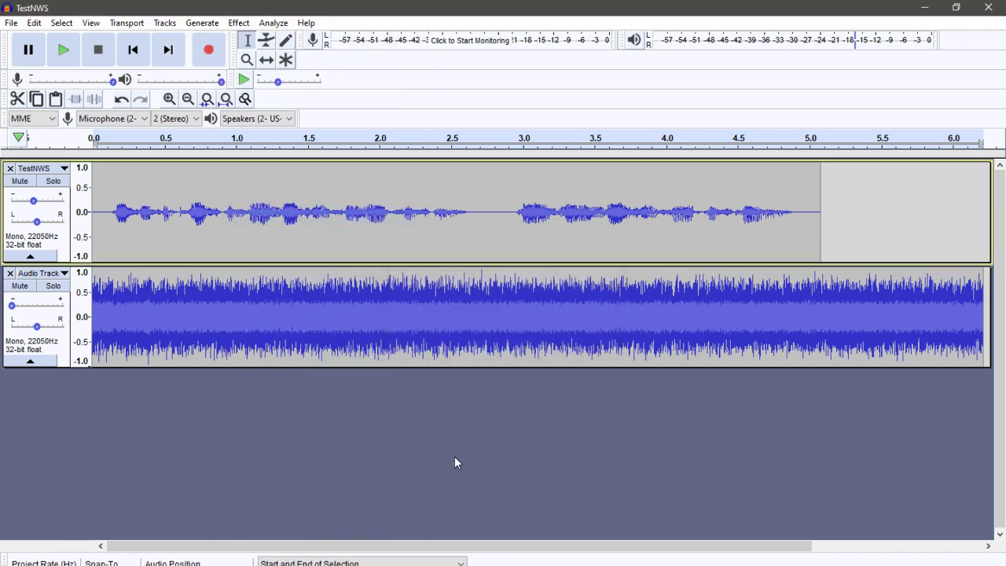
Step: Apply the Bass Boost equalization curve to the full length of both tracks and play the result
{"action": "key", "text": "ctrl+a"}
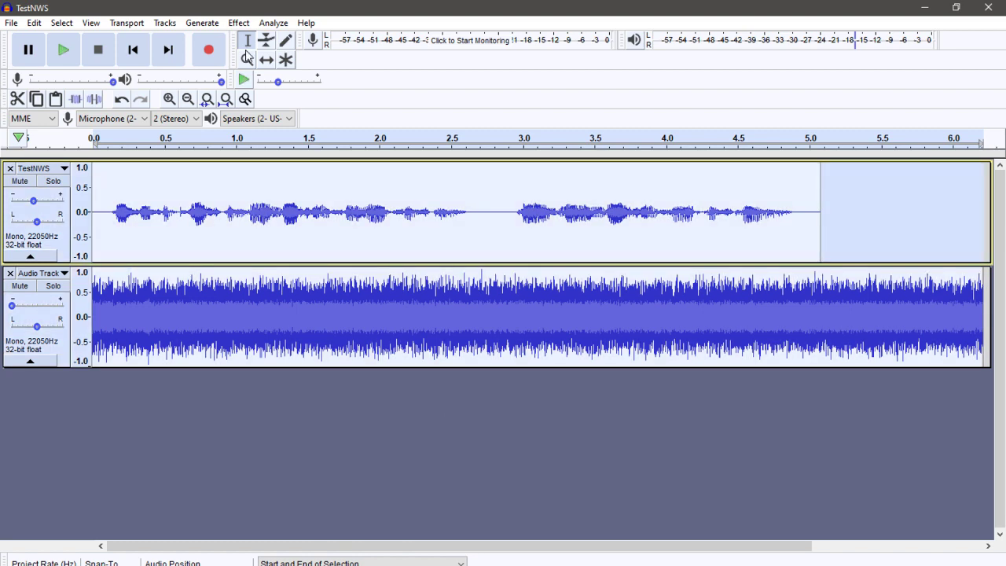
{"action": "left_click", "coordinate": [238, 23]}
{"action": "left_click", "coordinate": [321, 219]}
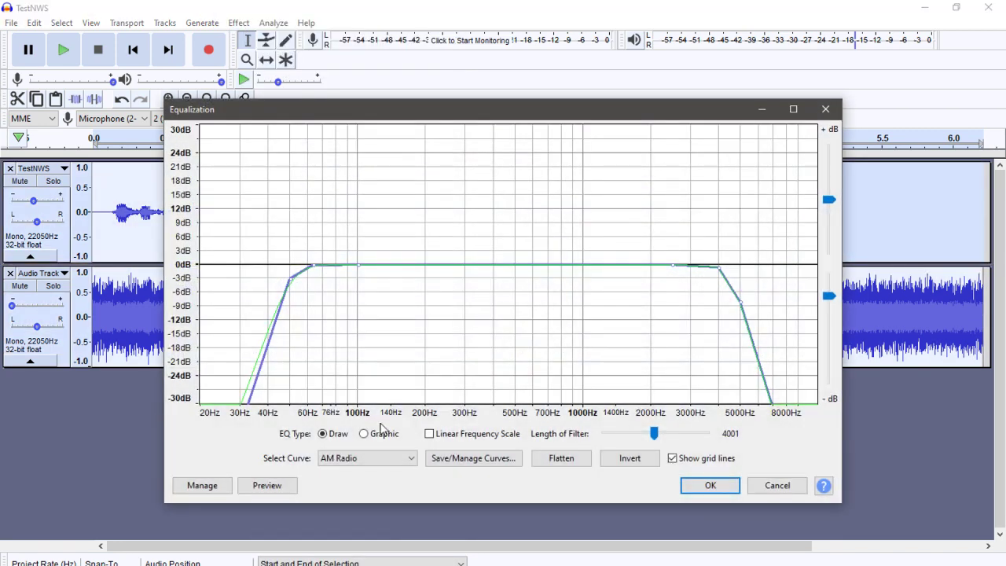
{"action": "left_click", "coordinate": [378, 457]}
{"action": "scroll", "coordinate": [392, 495], "scroll_direction": "up", "scroll_amount": 1}
{"action": "left_click", "coordinate": [397, 488]}
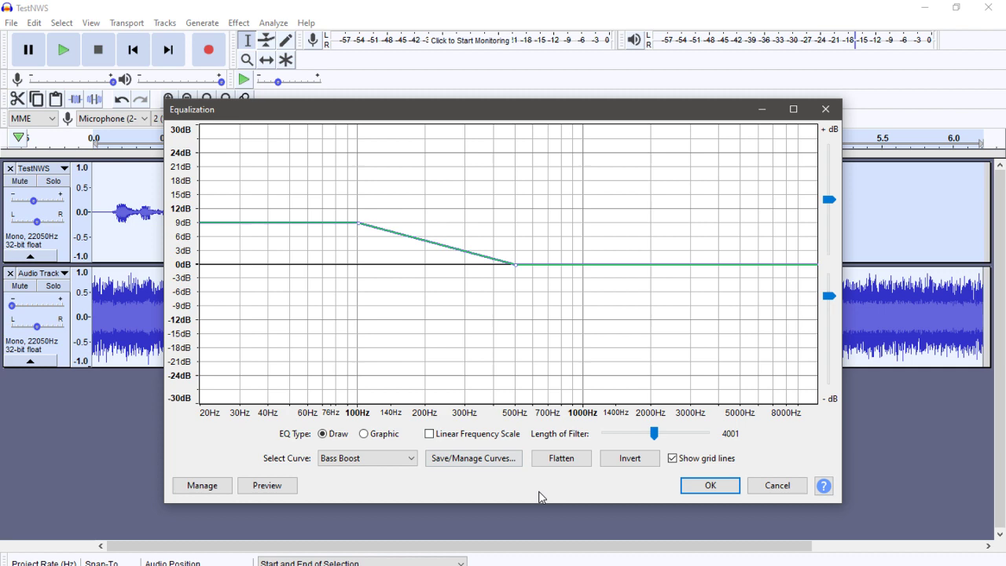
{"action": "left_click", "coordinate": [704, 483]}
{"action": "key", "text": "space"}
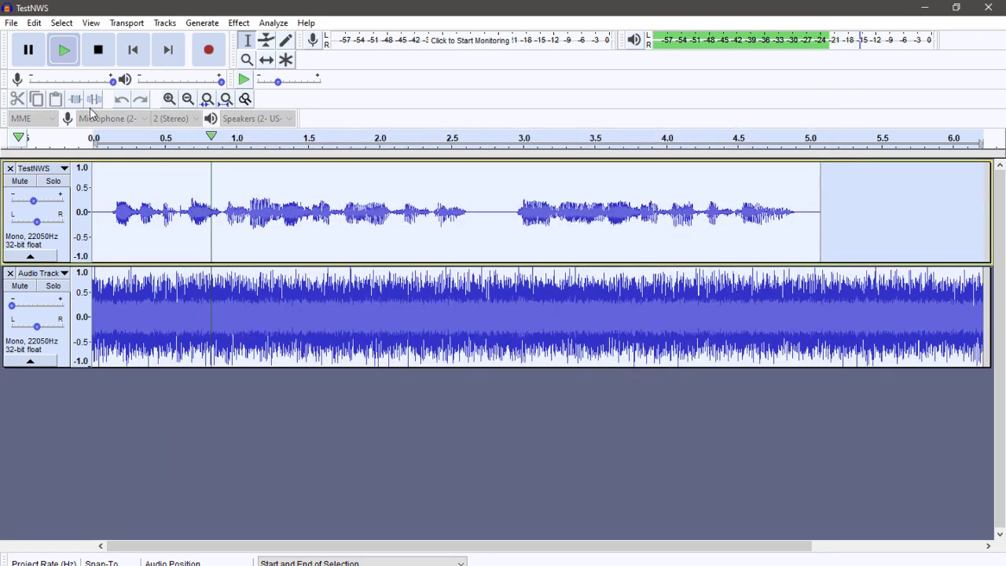
Step: Replay the mix from the start and lower the TestNWS track's gain slightly
{"action": "key", "text": "space"}
{"action": "left_click", "coordinate": [132, 50]}
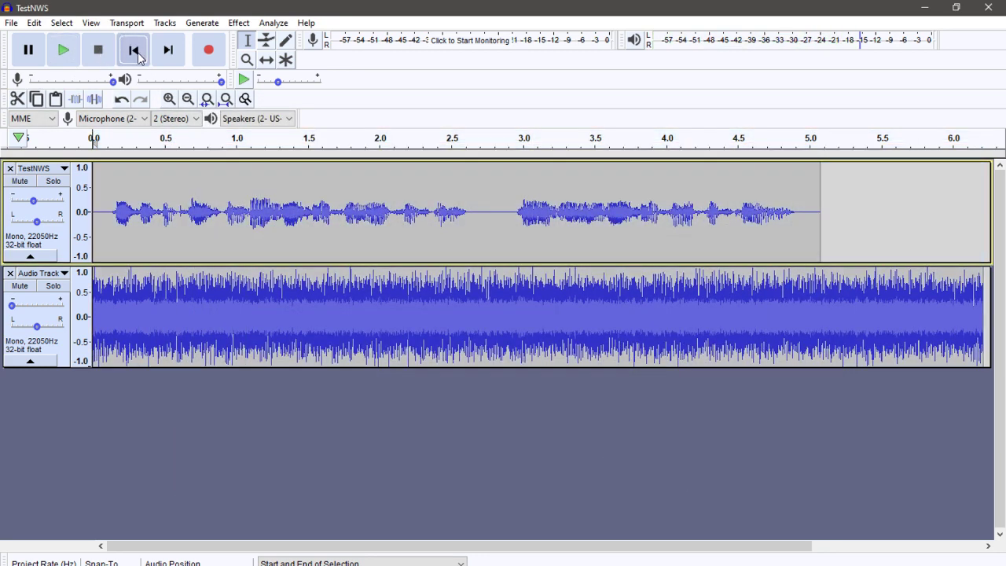
{"action": "left_click", "coordinate": [63, 50]}
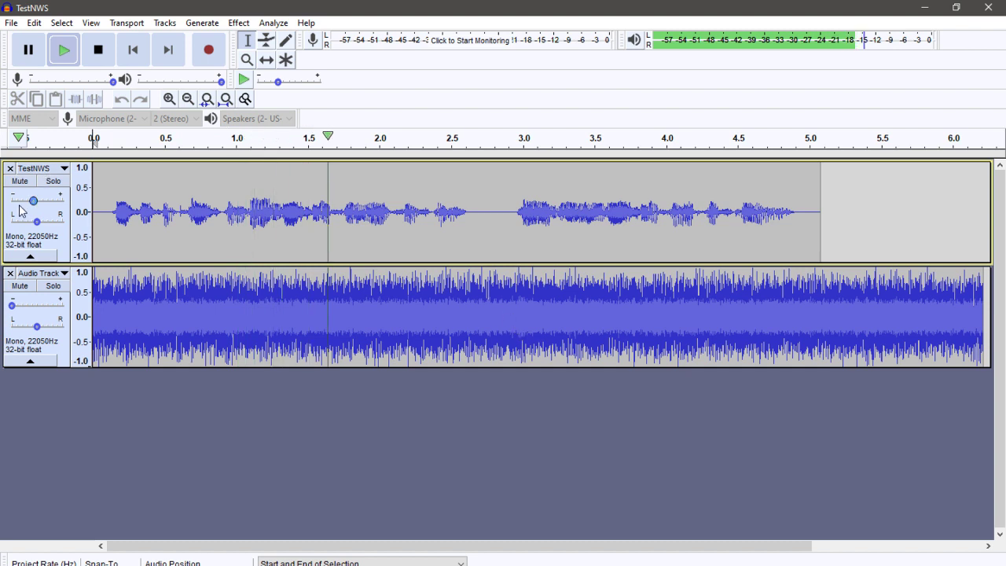
{"action": "left_click_drag", "start_coordinate": [33, 201], "coordinate": [30, 201]}
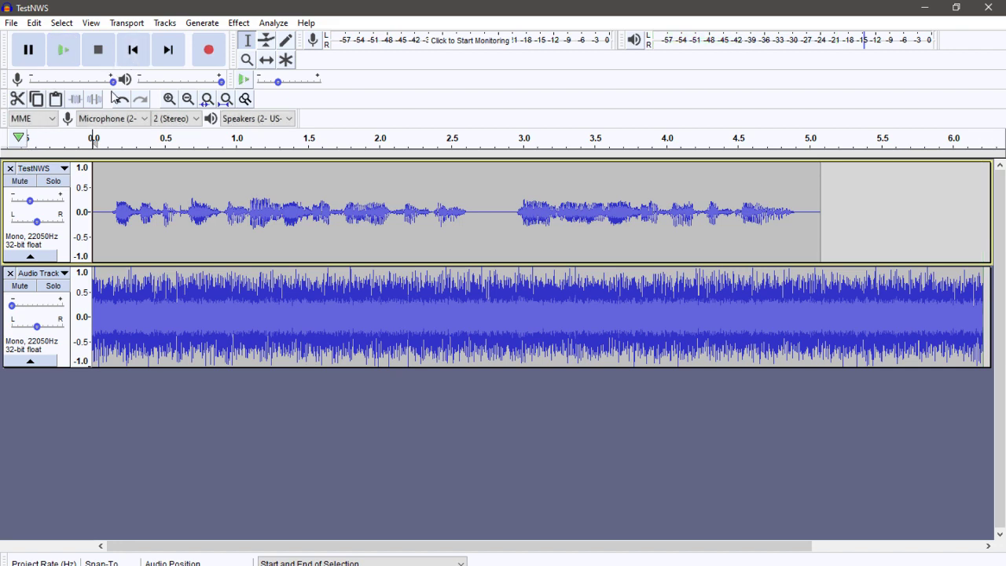
Step: Undo the Bass Boost equalization on both tracks and play the mix
{"action": "key", "text": "ctrl+z"}
{"action": "left_click", "coordinate": [116, 413]}
{"action": "key", "text": "space"}
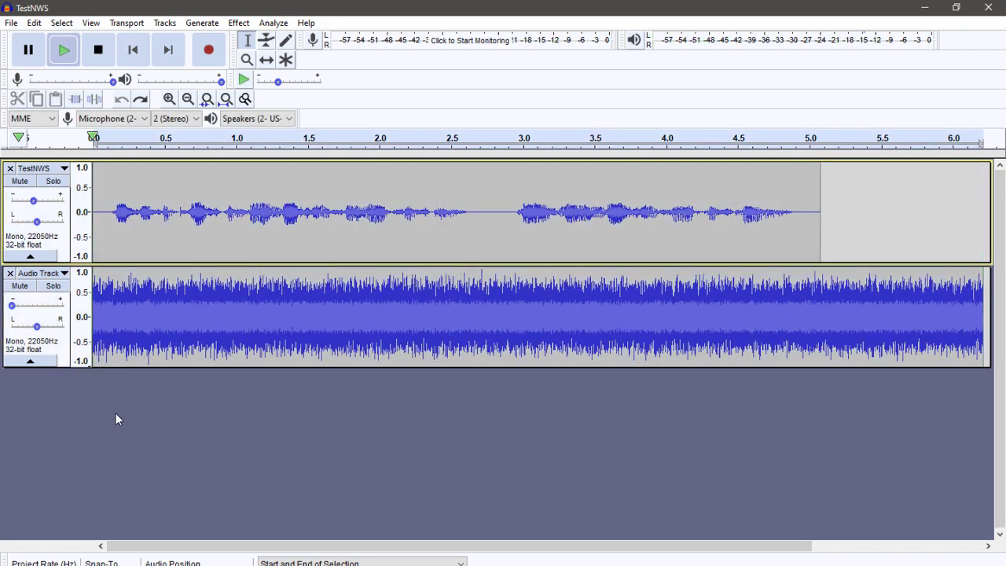
{"action": "key", "text": "space"}
{"action": "left_click", "coordinate": [202, 22]}
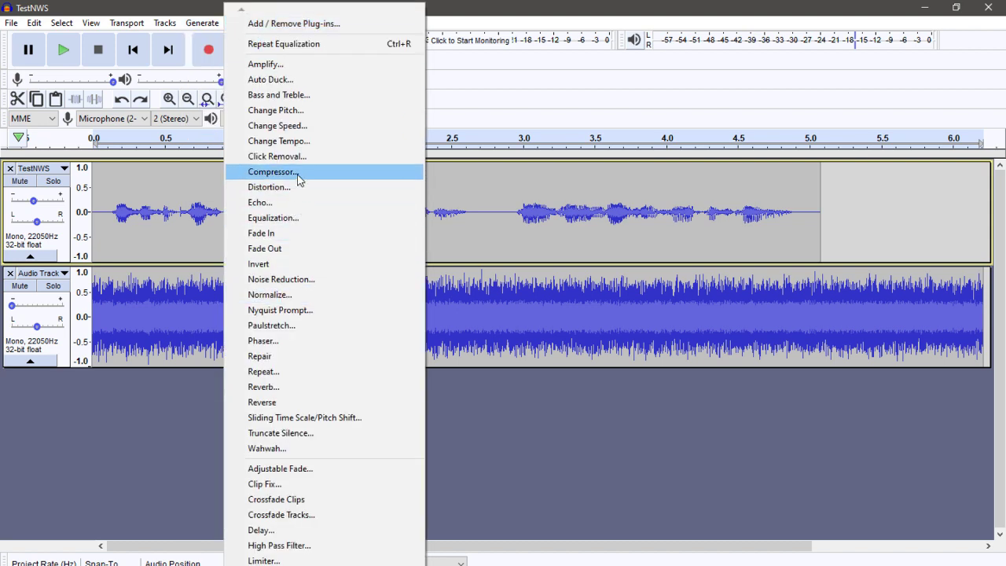
{"action": "left_click", "coordinate": [297, 173]}
{"action": "left_click", "coordinate": [580, 335]}
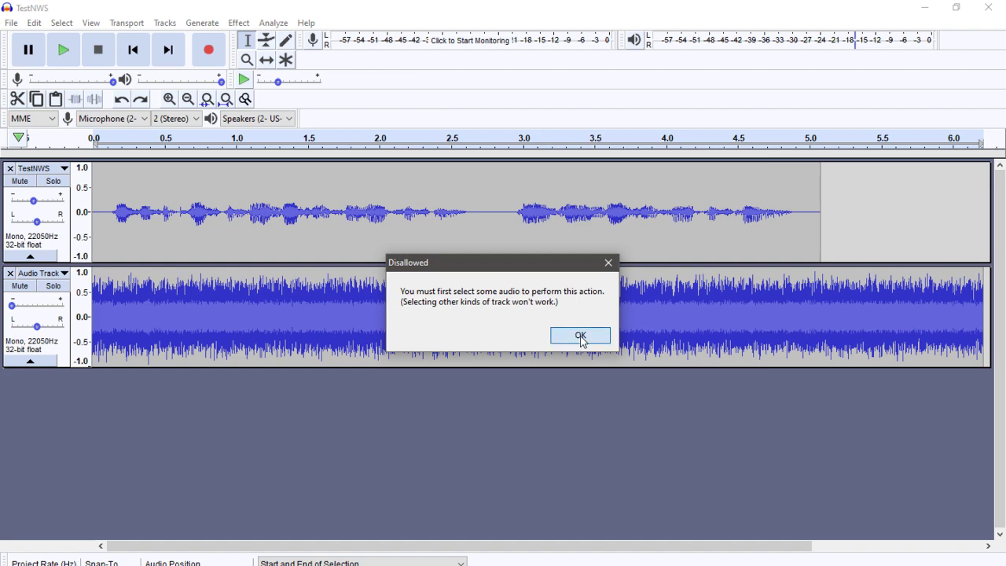
Step: Select all audio in both tracks and preview the Compressor effect with its current settings
{"action": "key", "text": "ctrl+a"}
{"action": "left_click", "coordinate": [238, 23]}
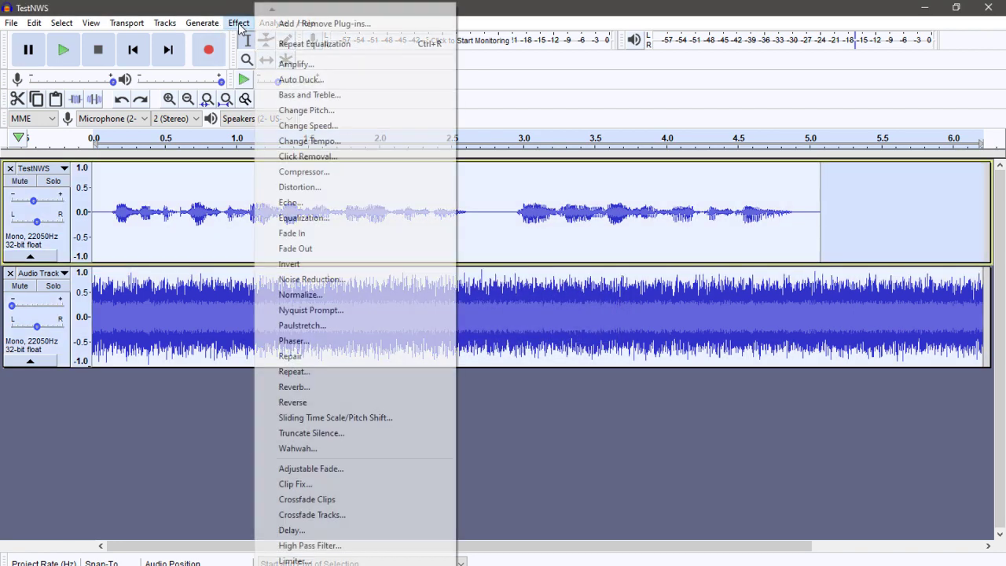
{"action": "left_click", "coordinate": [339, 172]}
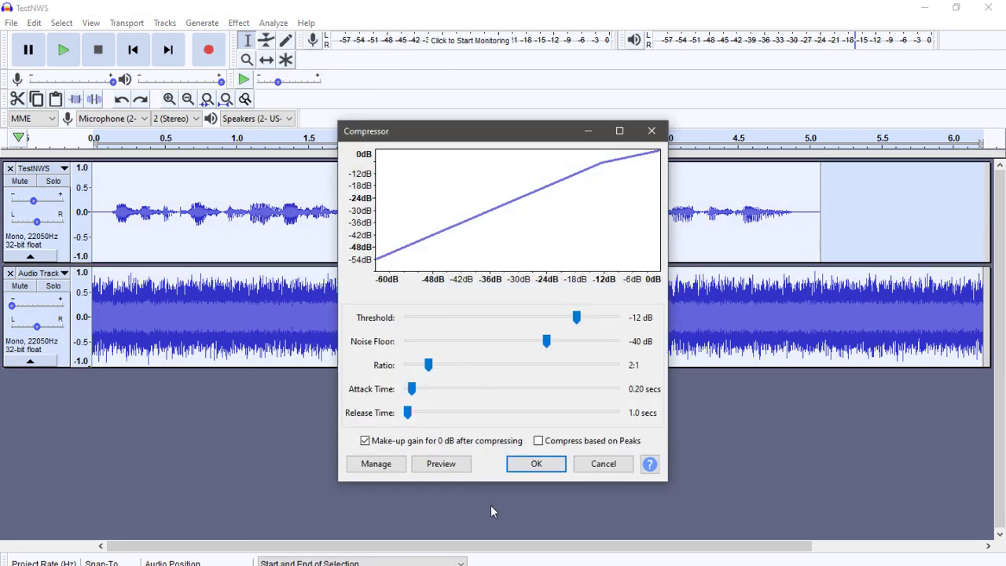
{"action": "left_click", "coordinate": [441, 464]}
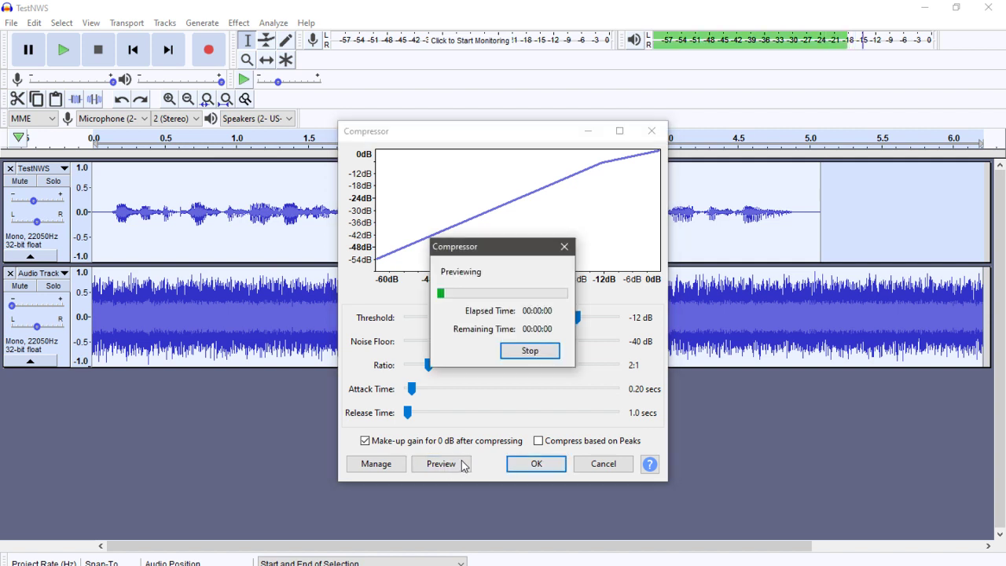
{"action": "left_click", "coordinate": [531, 351]}
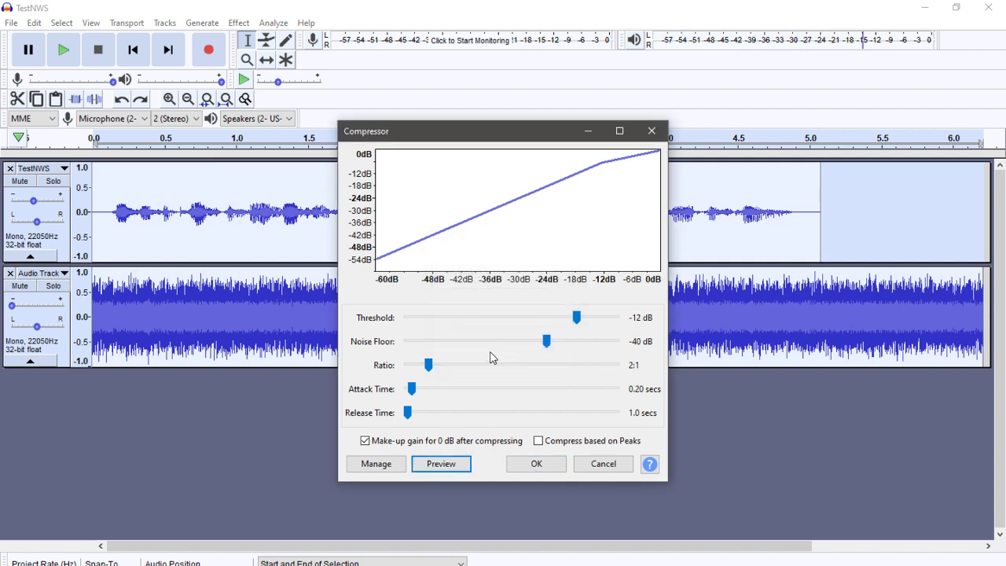
Step: Apply the Compressor with noise floor -50 dB, ratio 3.2:1, attack time 1.23 secs and release time 3.9 secs, and play the result
{"action": "left_click_drag", "start_coordinate": [432, 373], "coordinate": [441, 373]}
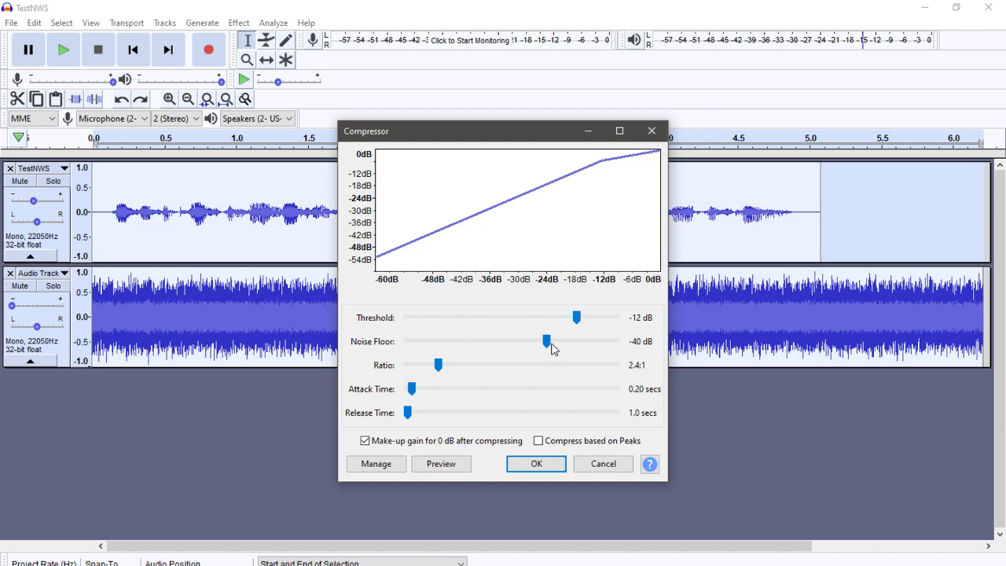
{"action": "left_click_drag", "start_coordinate": [546, 341], "coordinate": [511, 342]}
{"action": "left_click_drag", "start_coordinate": [438, 364], "coordinate": [456, 364]}
{"action": "left_click_drag", "start_coordinate": [411, 388], "coordinate": [455, 388]}
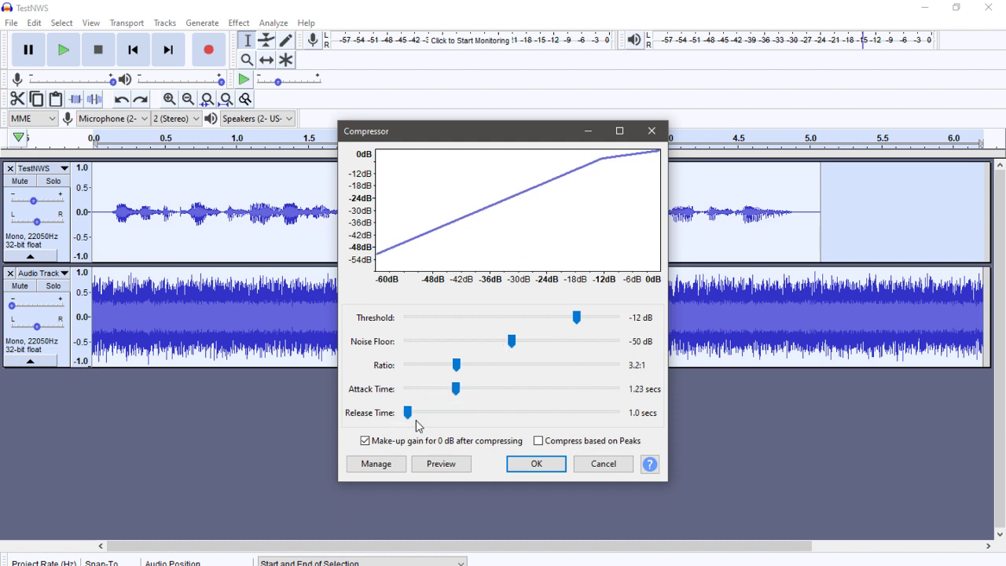
{"action": "left_click_drag", "start_coordinate": [407, 413], "coordinate": [428, 413]}
{"action": "left_click", "coordinate": [433, 469]}
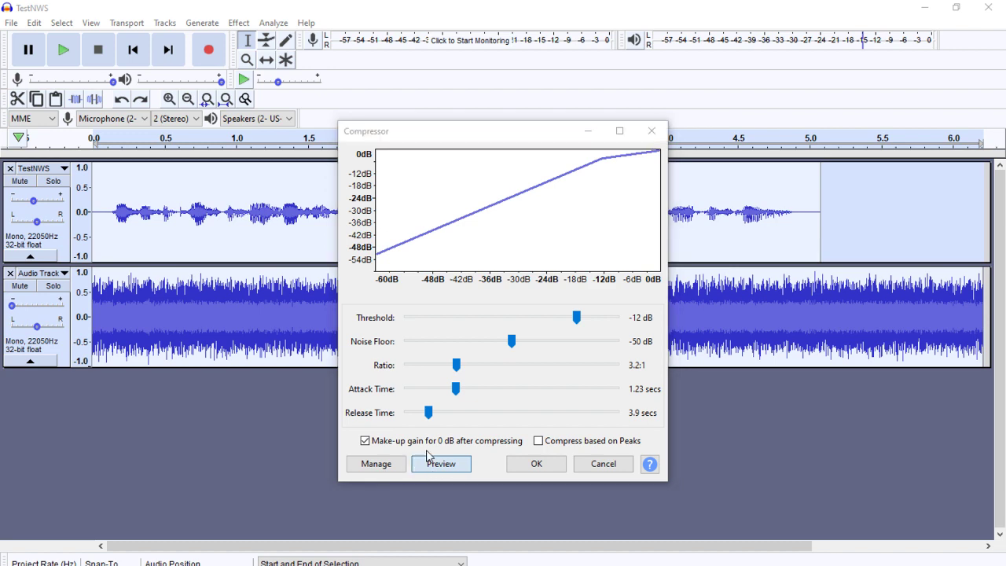
{"action": "left_click", "coordinate": [527, 355]}
{"action": "left_click", "coordinate": [527, 467]}
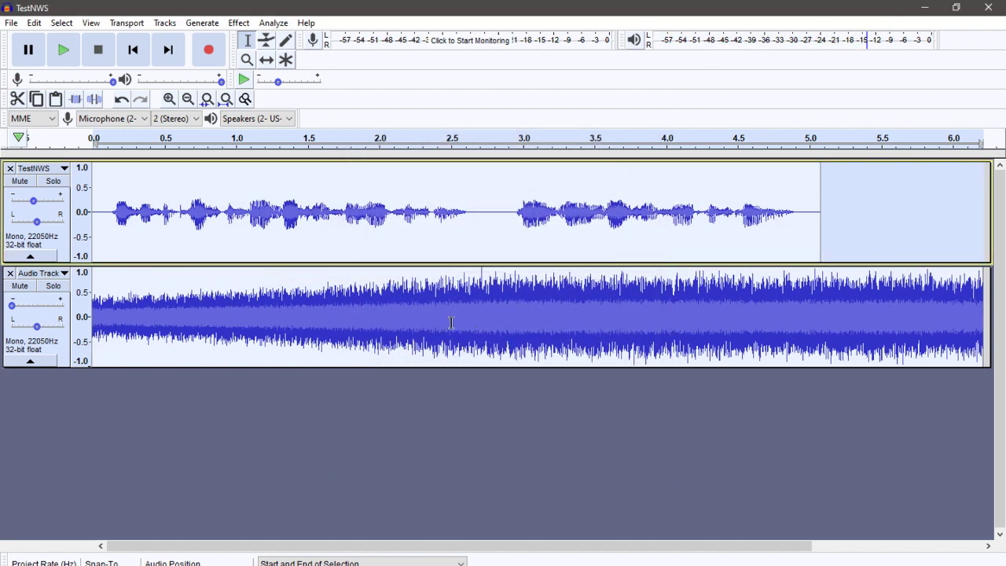
{"action": "key", "text": "space"}
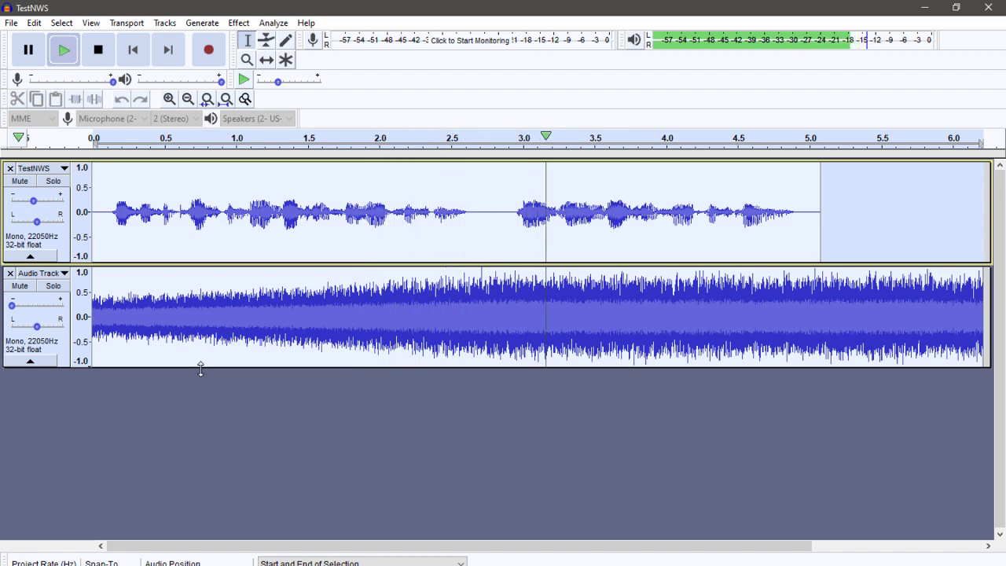
{"action": "key", "text": "space"}
{"action": "left_click", "coordinate": [189, 381]}
{"action": "left_click", "coordinate": [193, 324]}
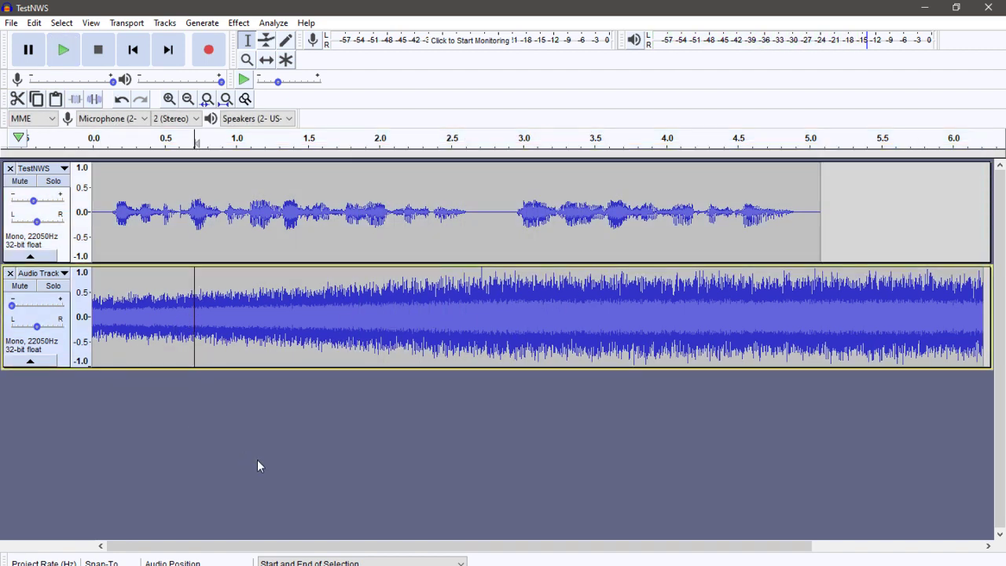
{"action": "left_click", "coordinate": [239, 23]}
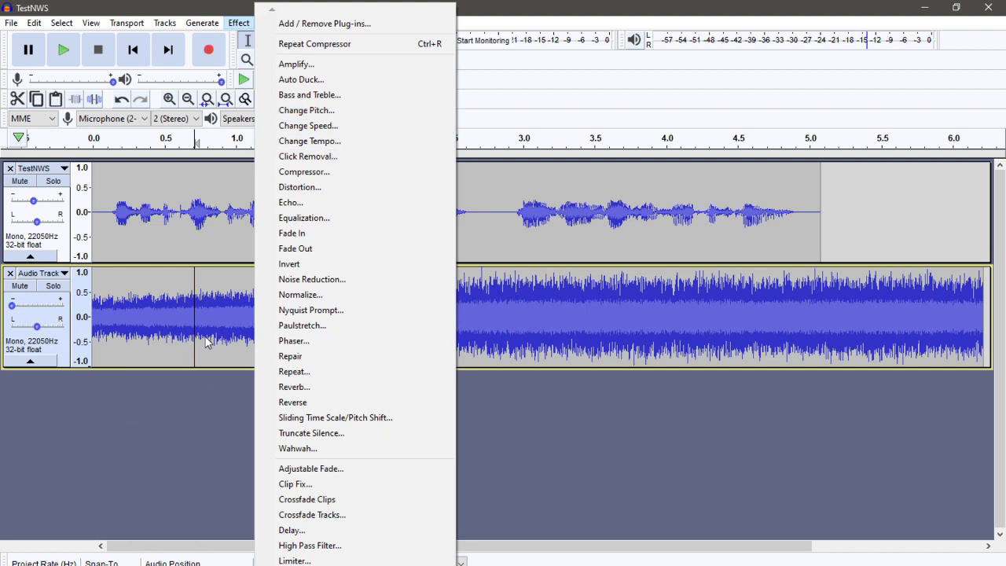
{"action": "left_click", "coordinate": [317, 343]}
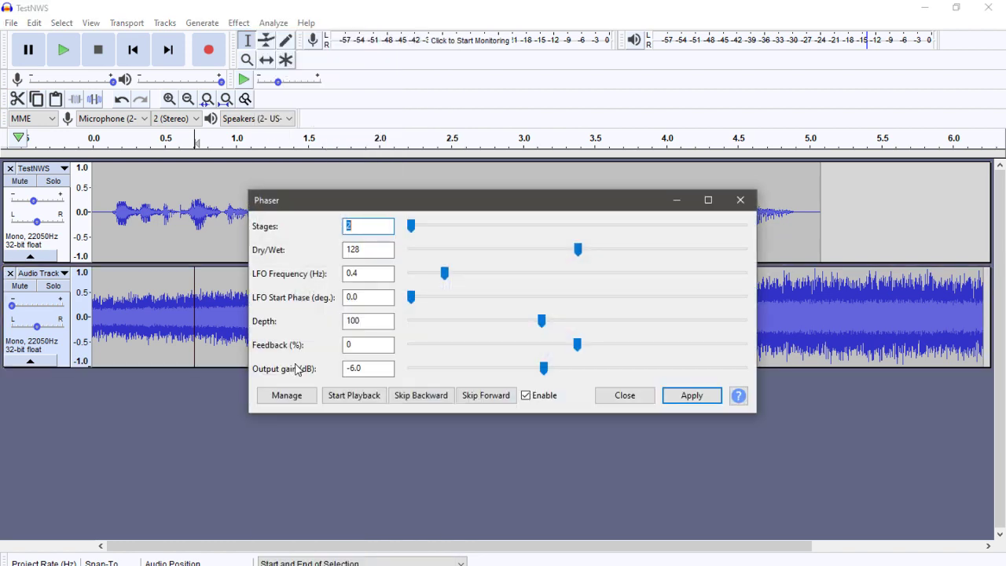
{"action": "left_click_drag", "start_coordinate": [612, 199], "coordinate": [487, 353]}
{"action": "left_click", "coordinate": [504, 553]}
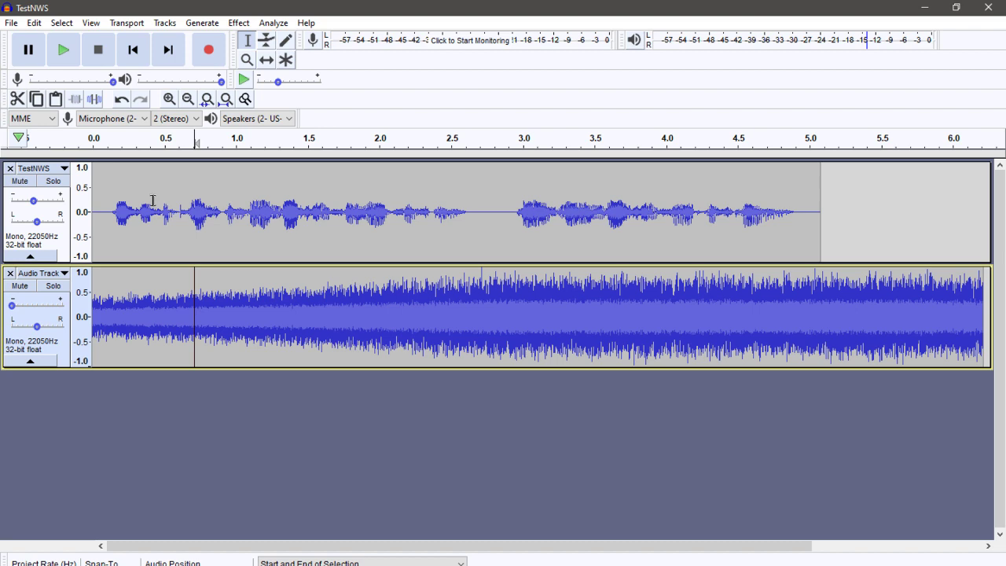
{"action": "left_click", "coordinate": [202, 22]}
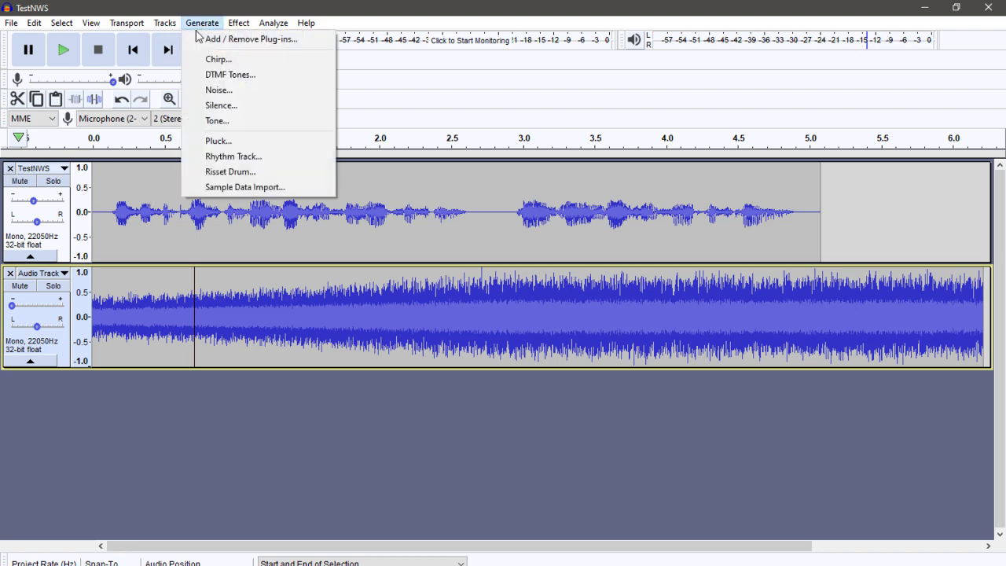
{"action": "mouse_move", "coordinate": [243, 24]}
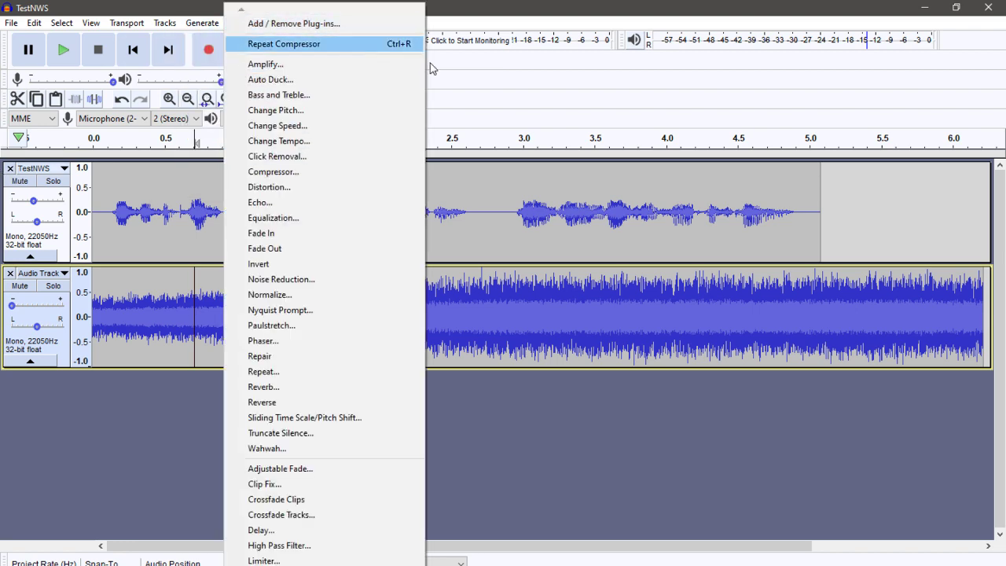
{"action": "left_click", "coordinate": [525, 17]}
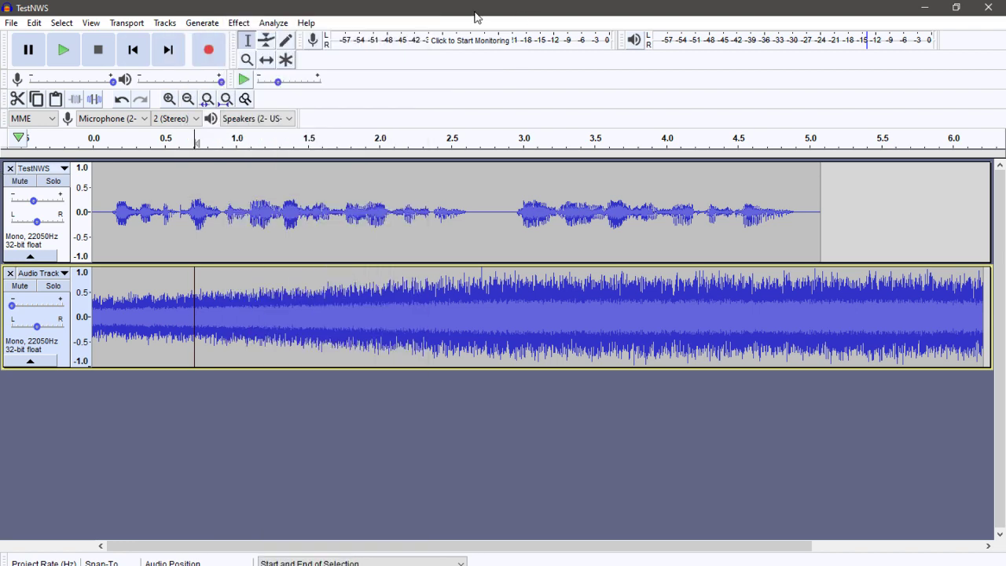
Step: Try the Wahwah effect with an LFO frequency of 0.1 Hz, play a preview and close it without applying
{"action": "left_click", "coordinate": [250, 29]}
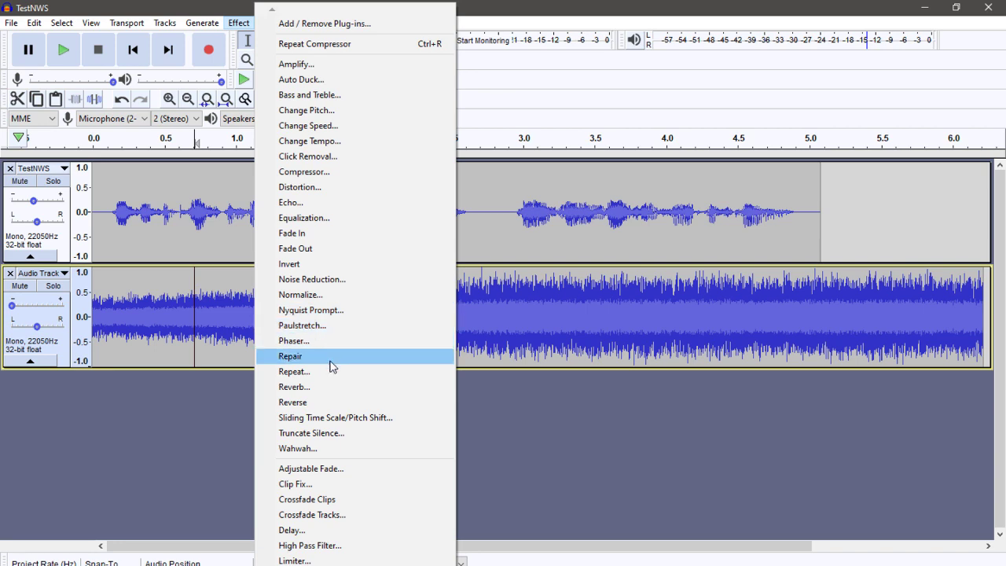
{"action": "left_click", "coordinate": [338, 448]}
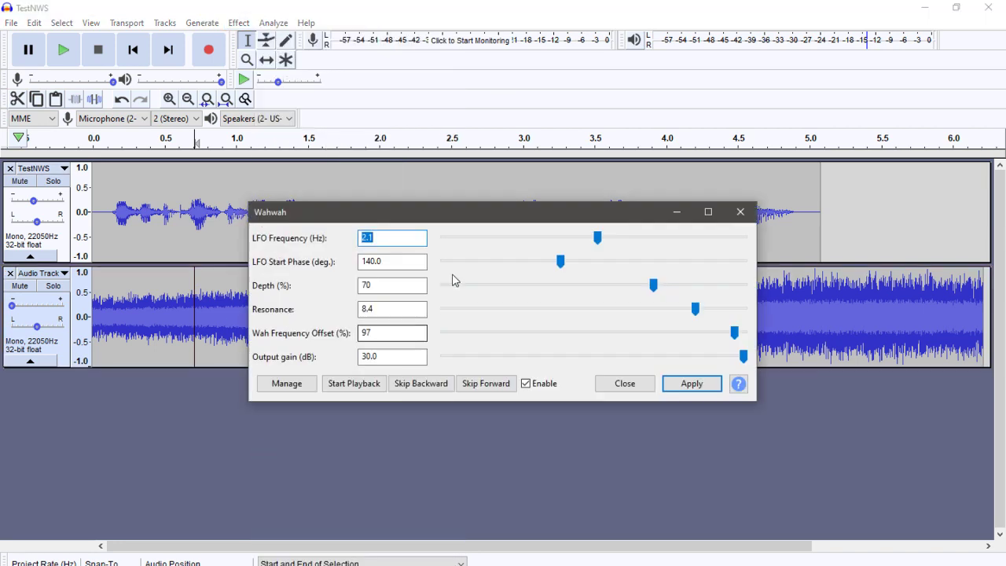
{"action": "left_click_drag", "start_coordinate": [451, 224], "coordinate": [479, 292]}
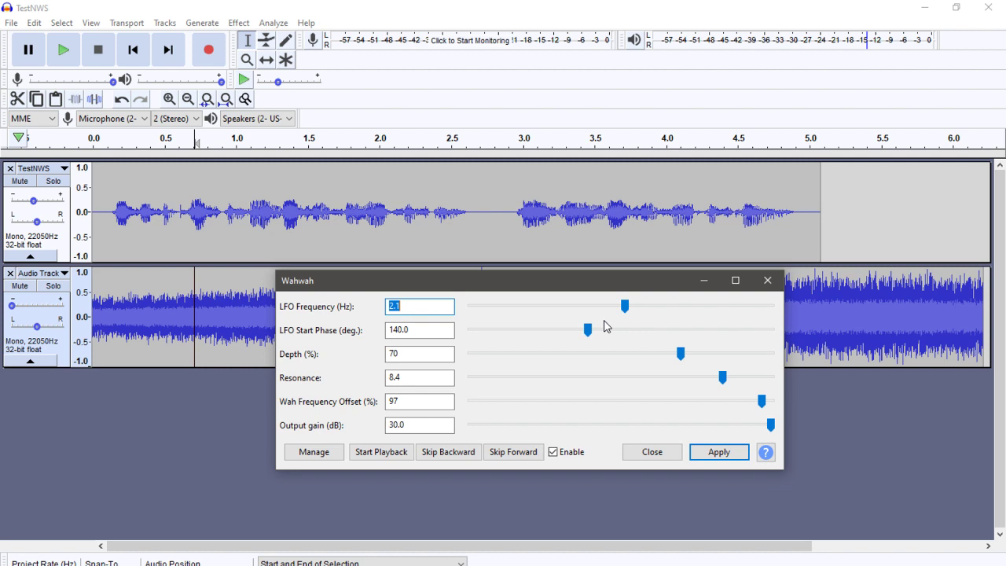
{"action": "left_click", "coordinate": [418, 308]}
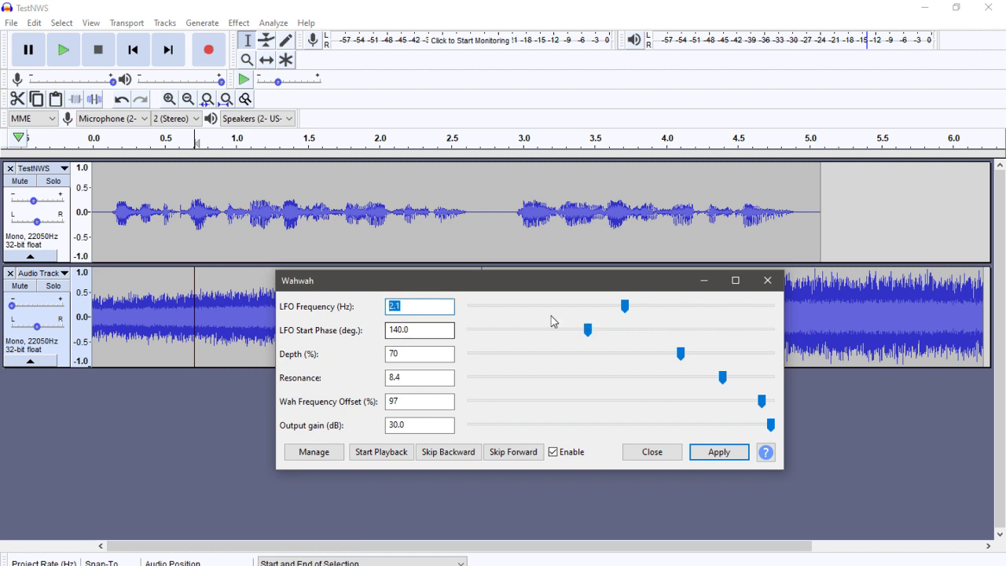
{"action": "type", "text": "10"}
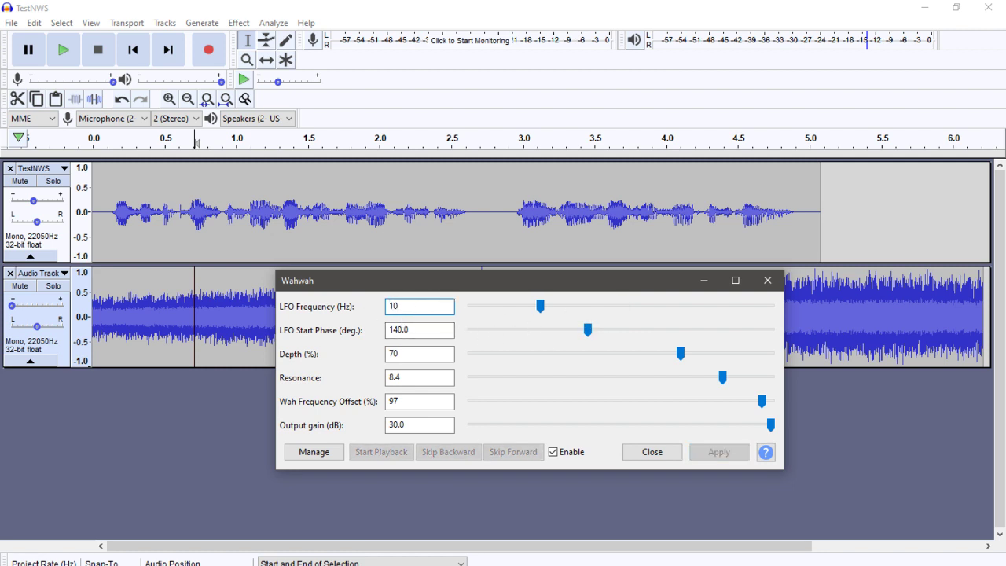
{"action": "key", "text": "Tab"}
{"action": "left_click_drag", "start_coordinate": [540, 306], "coordinate": [481, 313]}
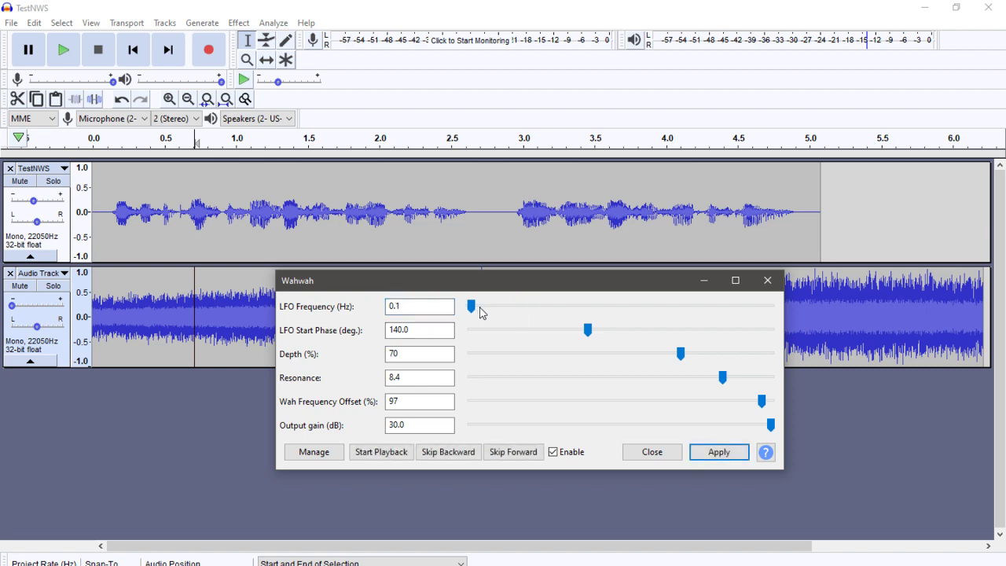
{"action": "left_click", "coordinate": [401, 452]}
{"action": "left_click", "coordinate": [634, 448]}
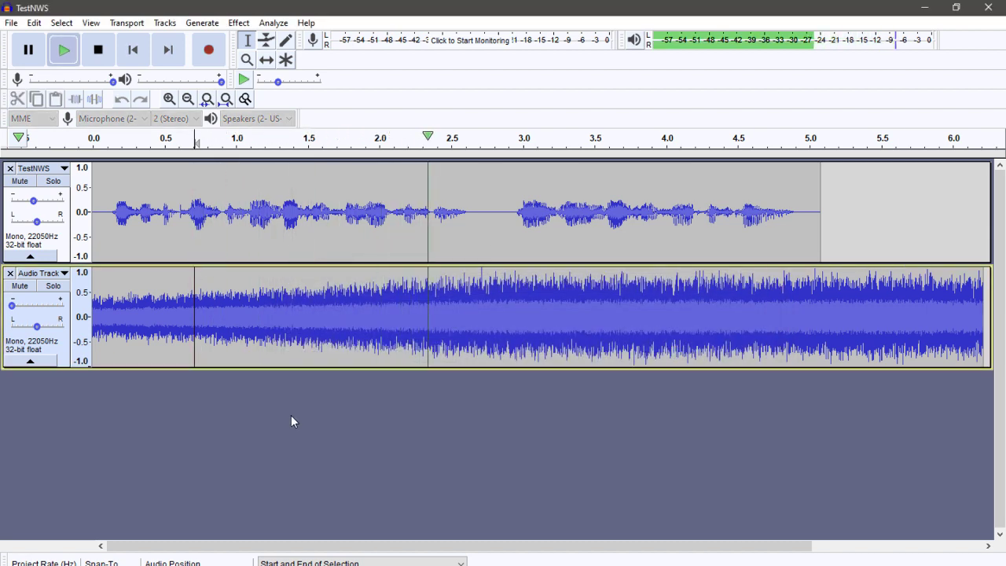
{"action": "left_click", "coordinate": [97, 50]}
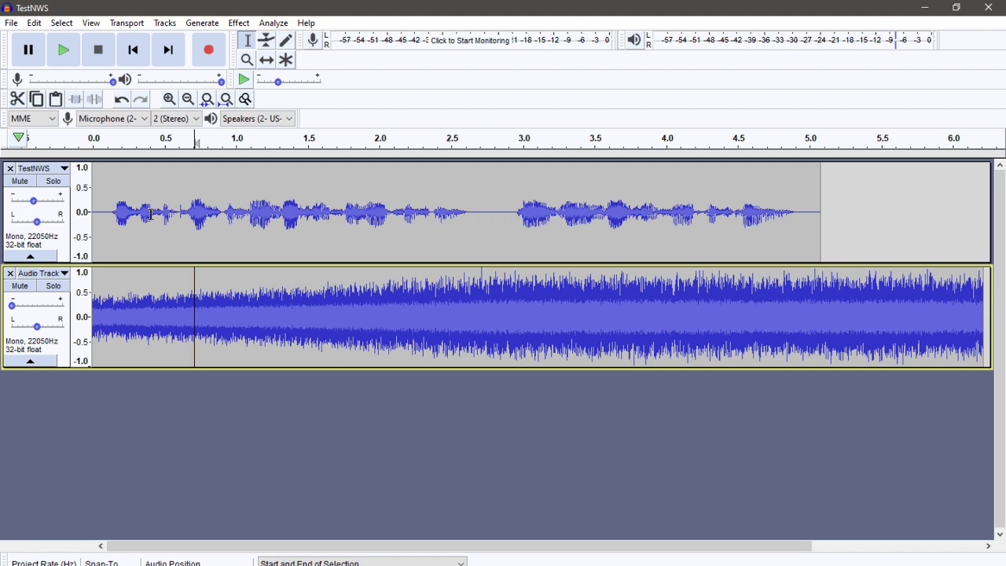
Step: Set the playback volume to about three quarters, playing the mix from the start to check the loudness
{"action": "left_click", "coordinate": [138, 80]}
{"action": "left_click", "coordinate": [140, 49]}
{"action": "key", "text": "space"}
{"action": "key", "text": "space"}
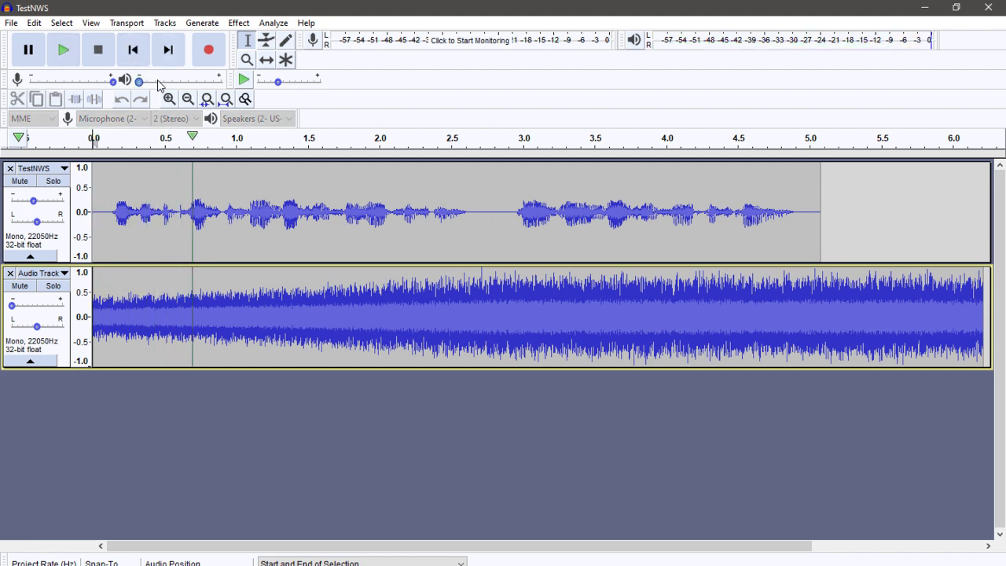
{"action": "left_click_drag", "start_coordinate": [139, 81], "coordinate": [198, 81]}
{"action": "left_click", "coordinate": [140, 50]}
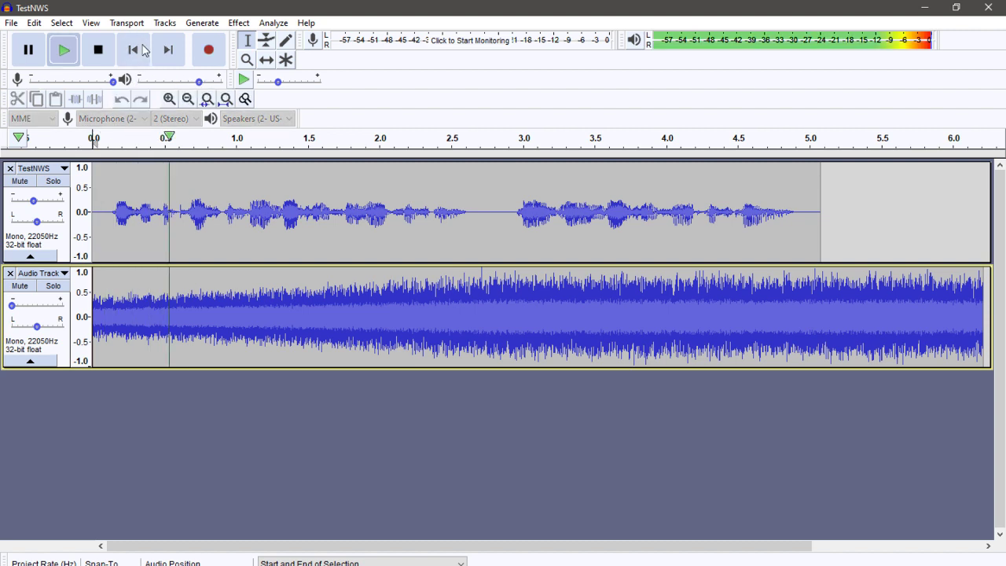
{"action": "left_click", "coordinate": [136, 49]}
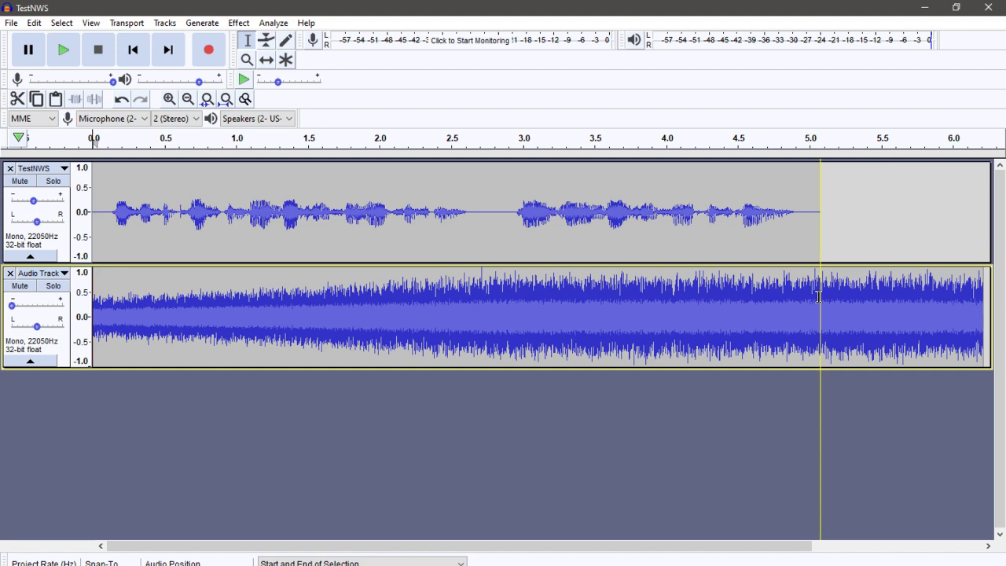
Step: Delete the part of the white noise track that extends past the end of the speech clip
{"action": "left_click_drag", "start_coordinate": [818, 297], "coordinate": [846, 298]}
{"action": "key", "text": "Delete"}
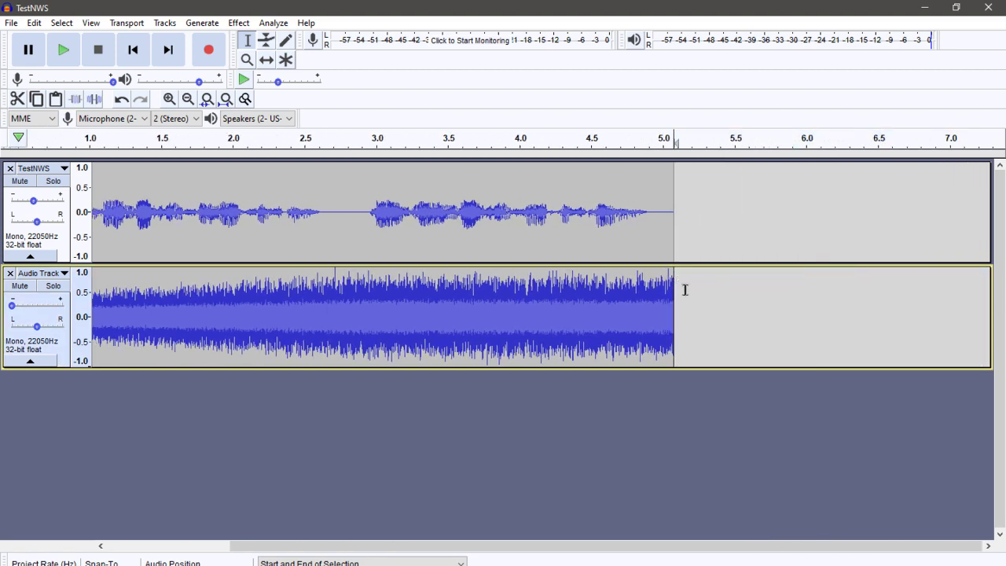
{"action": "left_click_drag", "start_coordinate": [694, 289], "coordinate": [673, 291]}
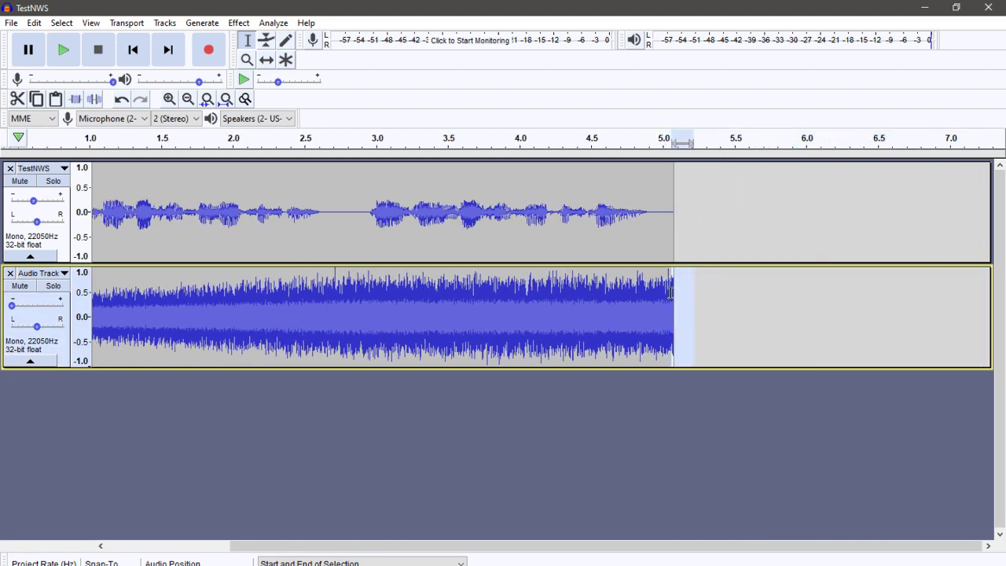
{"action": "left_click", "coordinate": [735, 290]}
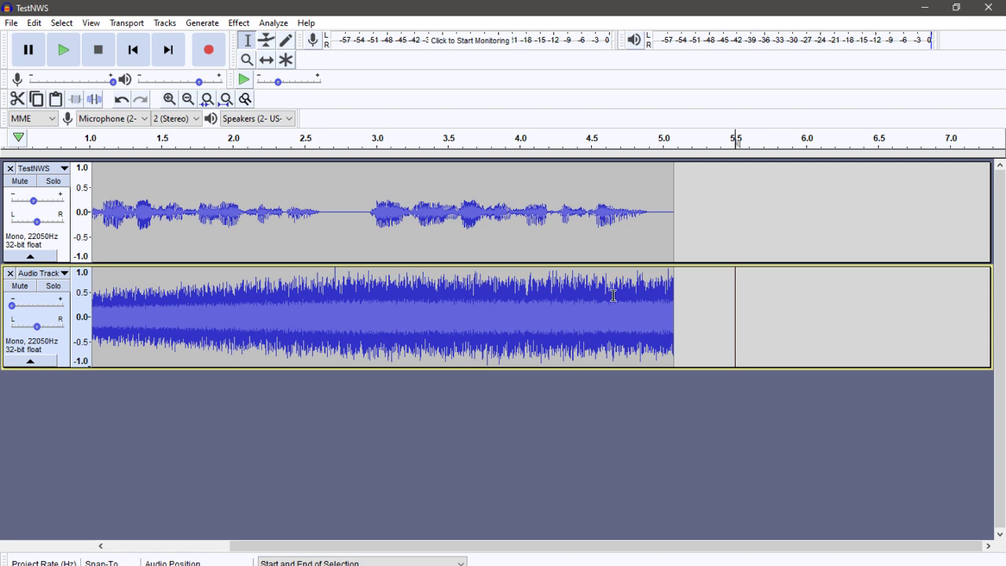
{"action": "left_click_drag", "start_coordinate": [581, 549], "coordinate": [459, 548]}
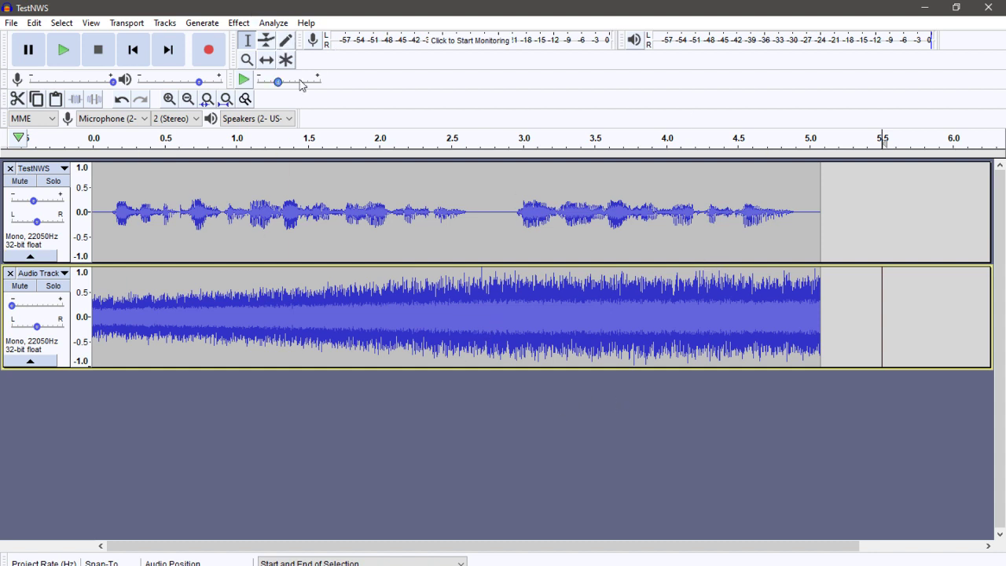
Step: Export the mix to the Desktop as TestNWS.wav in WAV signed 16-bit PCM, accepting the mono mixdown and leaving the metadata tags empty
{"action": "left_click", "coordinate": [11, 23]}
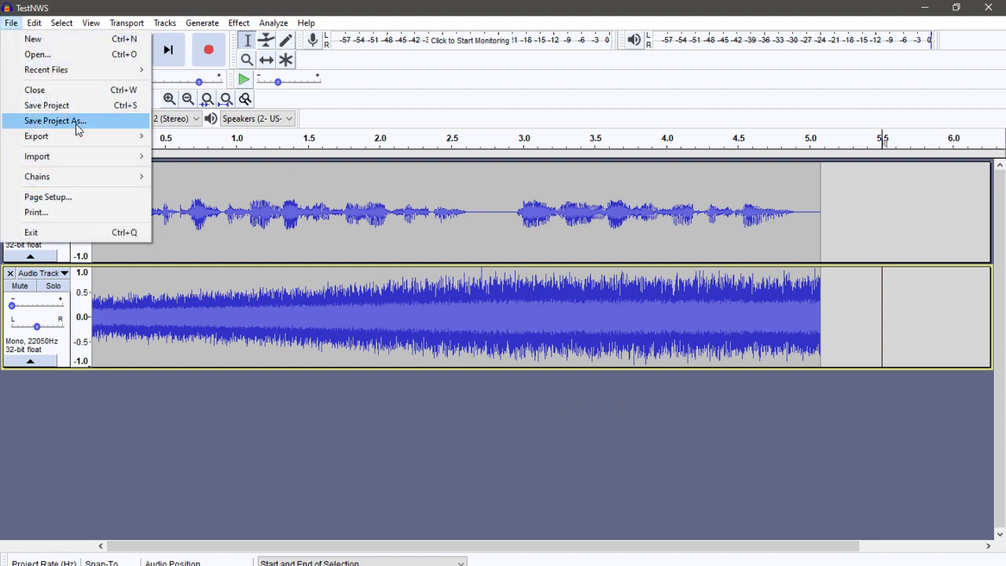
{"action": "mouse_move", "coordinate": [79, 136]}
{"action": "left_click", "coordinate": [302, 151]}
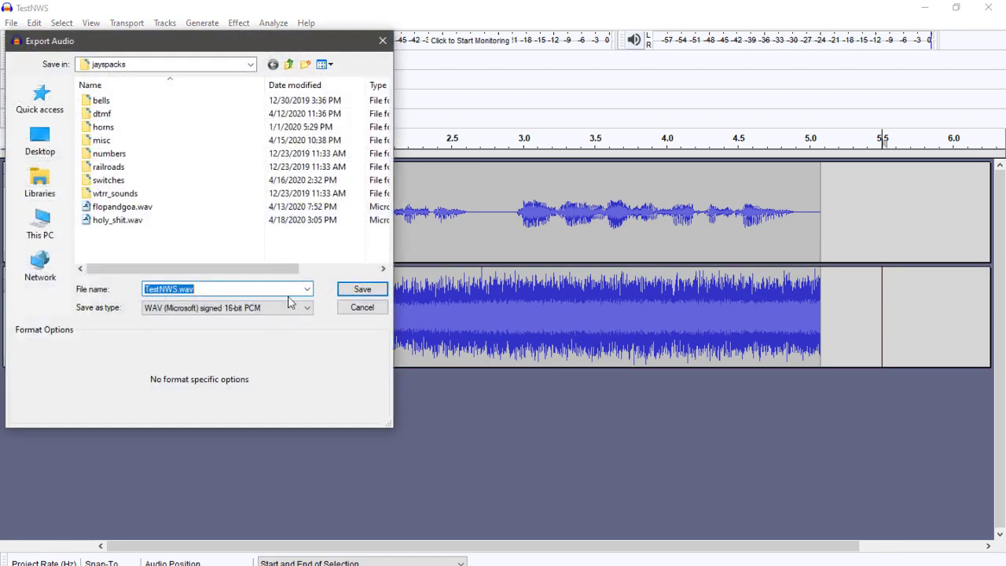
{"action": "left_click", "coordinate": [41, 141]}
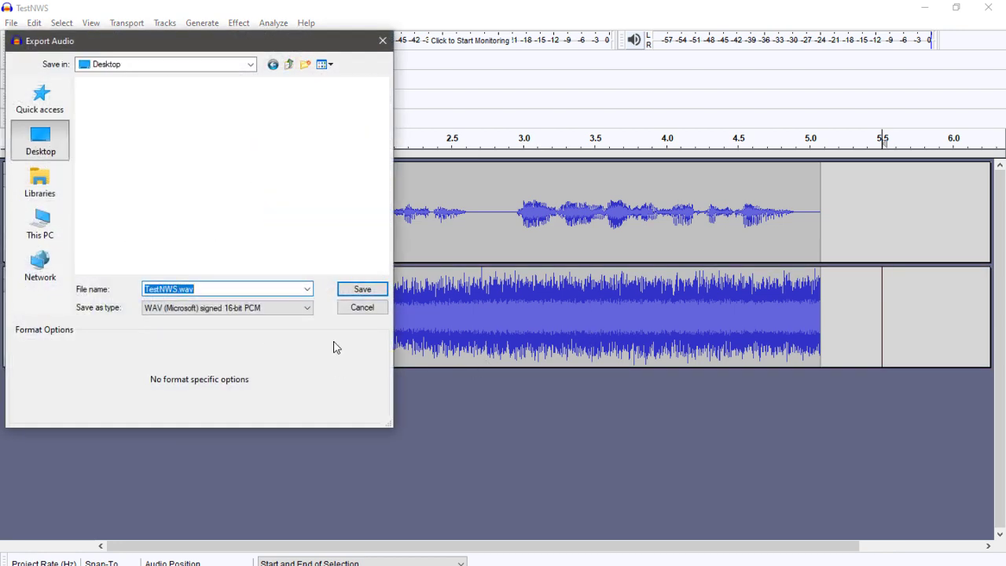
{"action": "scroll", "coordinate": [319, 224], "scroll_direction": "down", "scroll_amount": 10}
{"action": "left_click", "coordinate": [362, 290]}
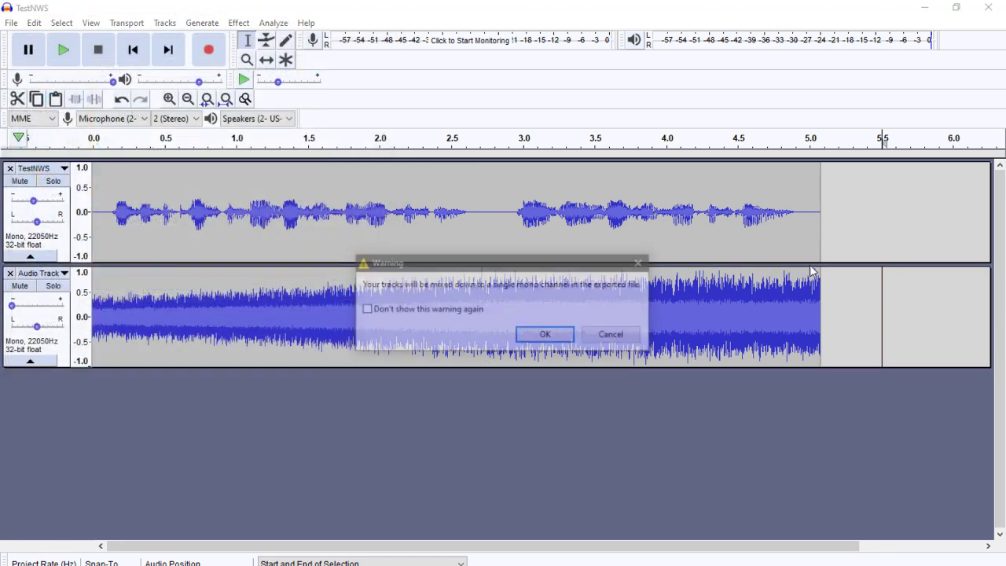
{"action": "left_click", "coordinate": [545, 340]}
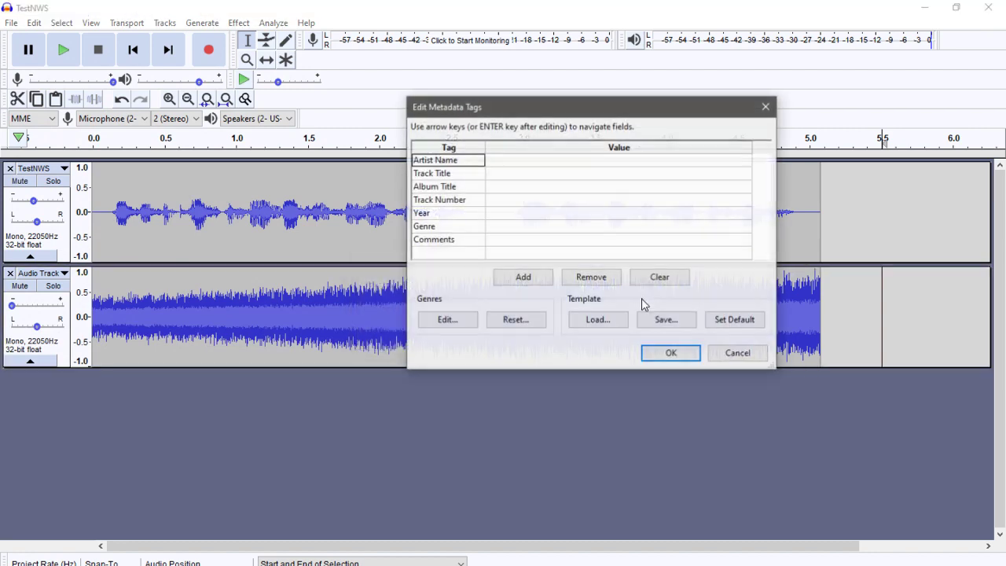
{"action": "left_click", "coordinate": [671, 353]}
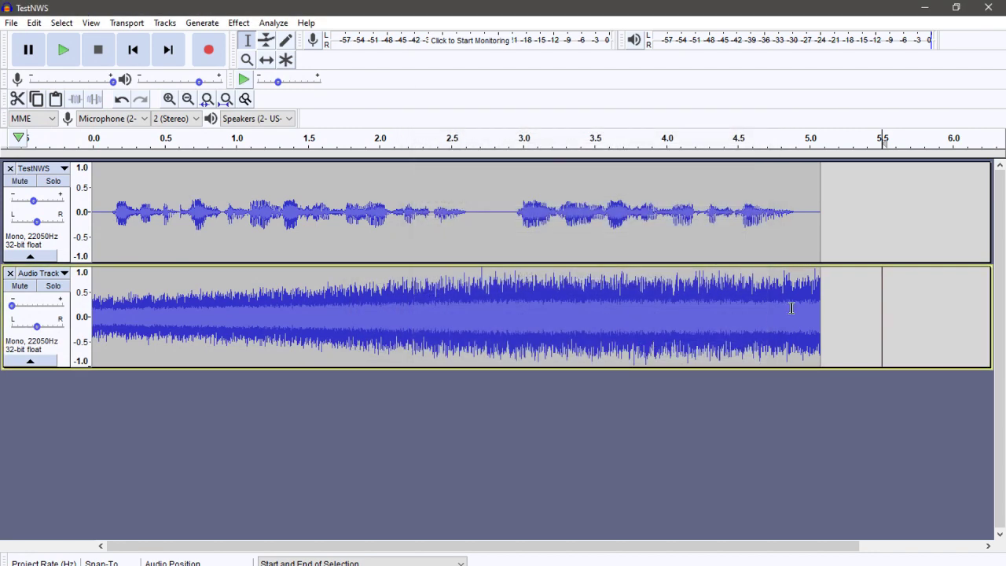